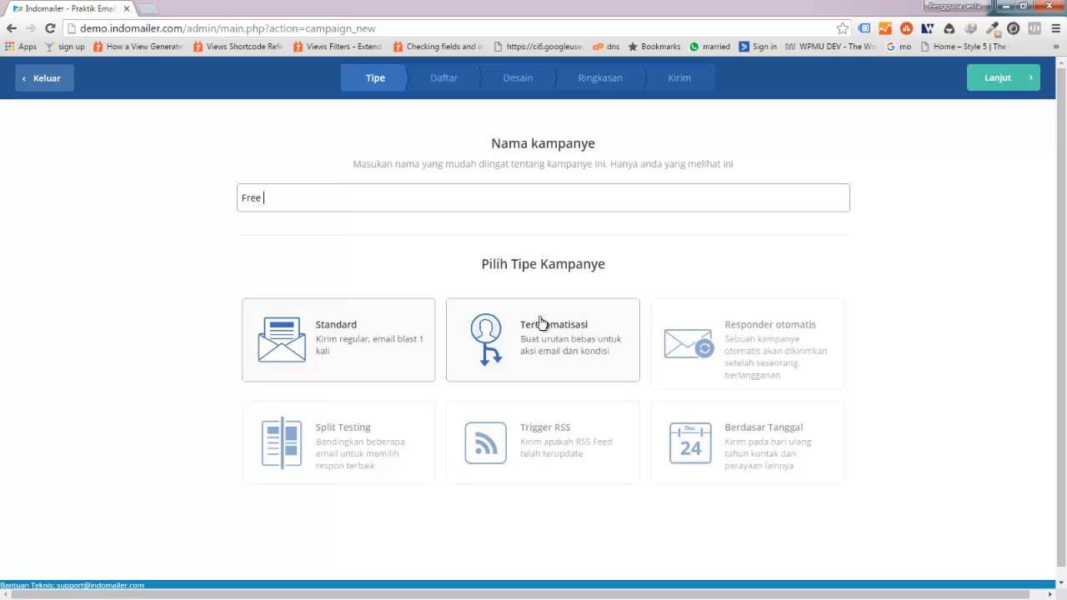
- Name the campaign "Free Giveaway", choose the Terotomatisasi campaign type and continue to the automation builder
{"action": "type", "text": "Giveaway"}
{"action": "left_click", "coordinate": [539, 322]}
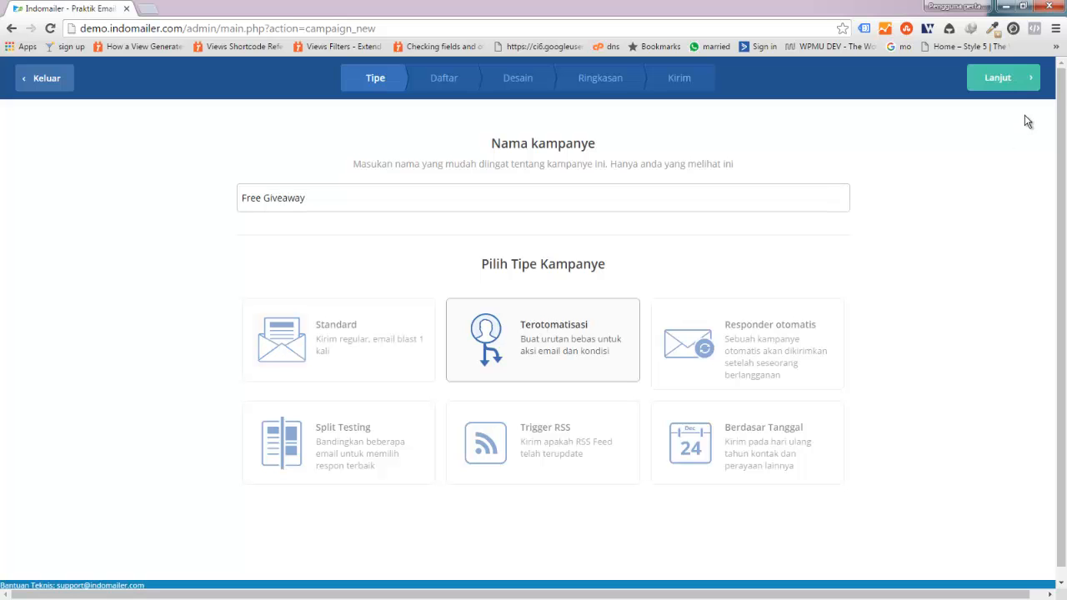
{"action": "left_click", "coordinate": [1003, 82]}
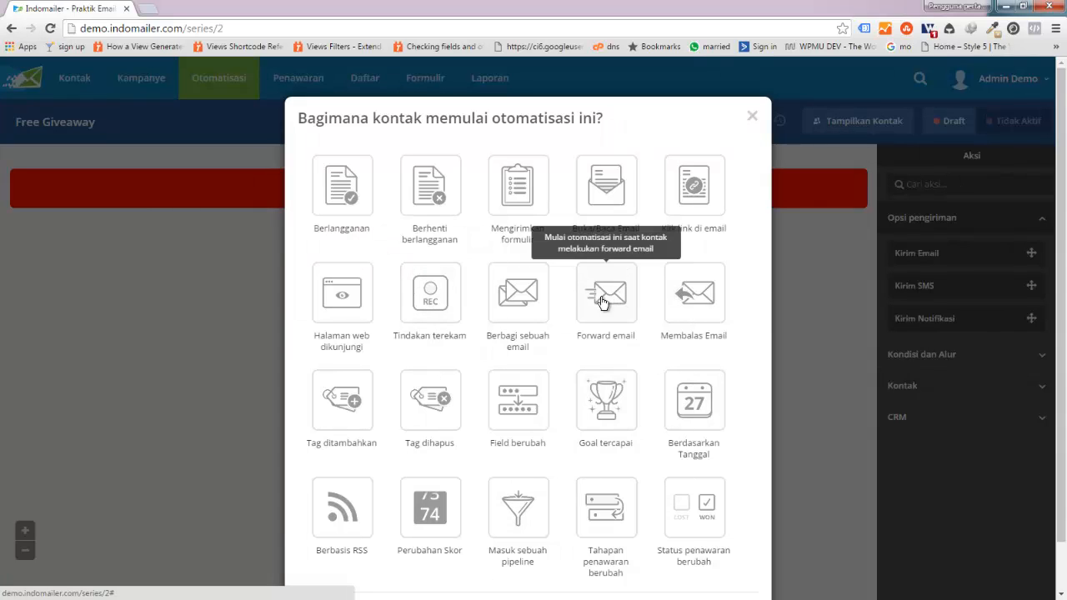
- Choose Berlangganan as the automation's start trigger and set its list to Tester
{"action": "left_click", "coordinate": [334, 204]}
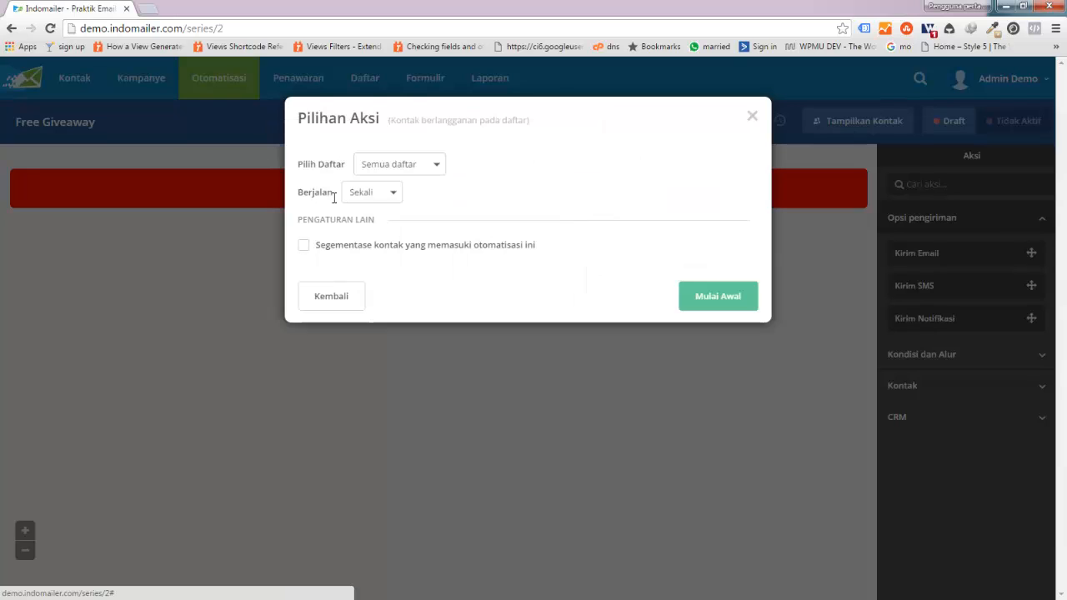
{"action": "left_click", "coordinate": [397, 163]}
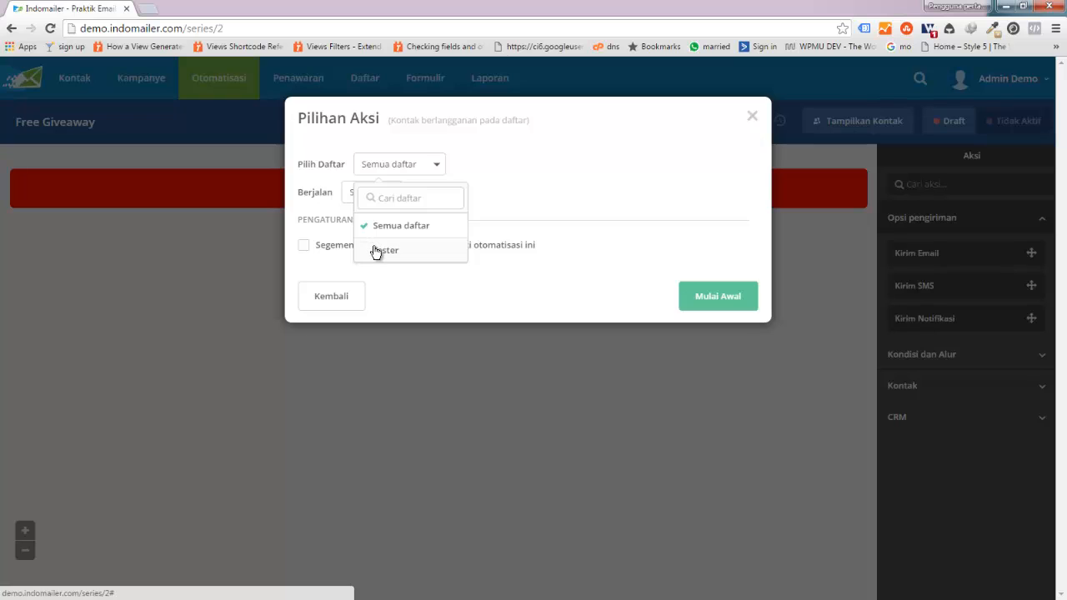
{"action": "left_click", "coordinate": [375, 250]}
{"action": "left_click", "coordinate": [388, 196]}
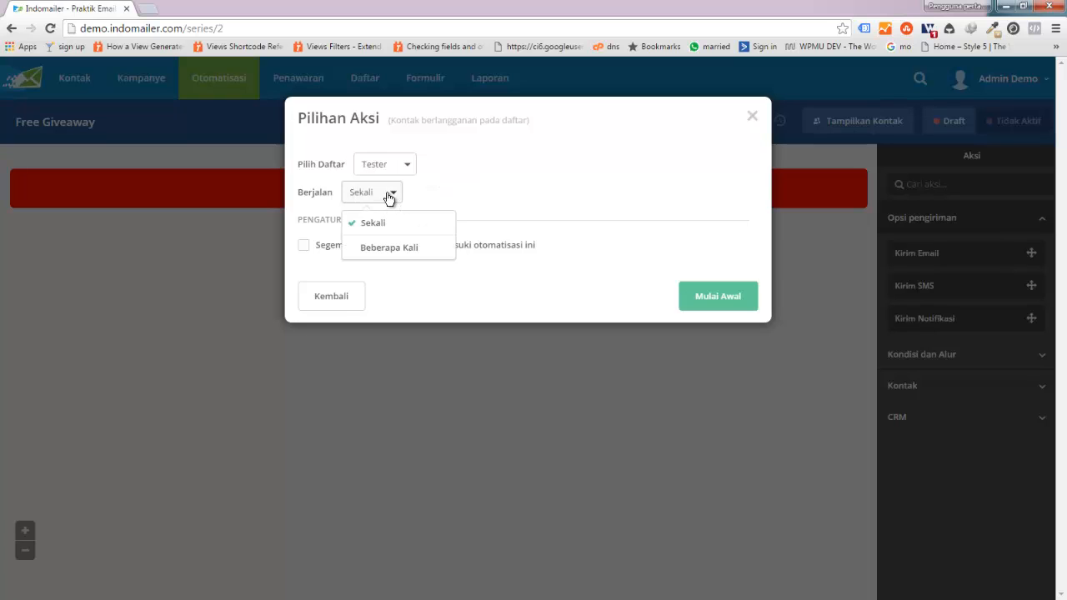
{"action": "left_click", "coordinate": [375, 248]}
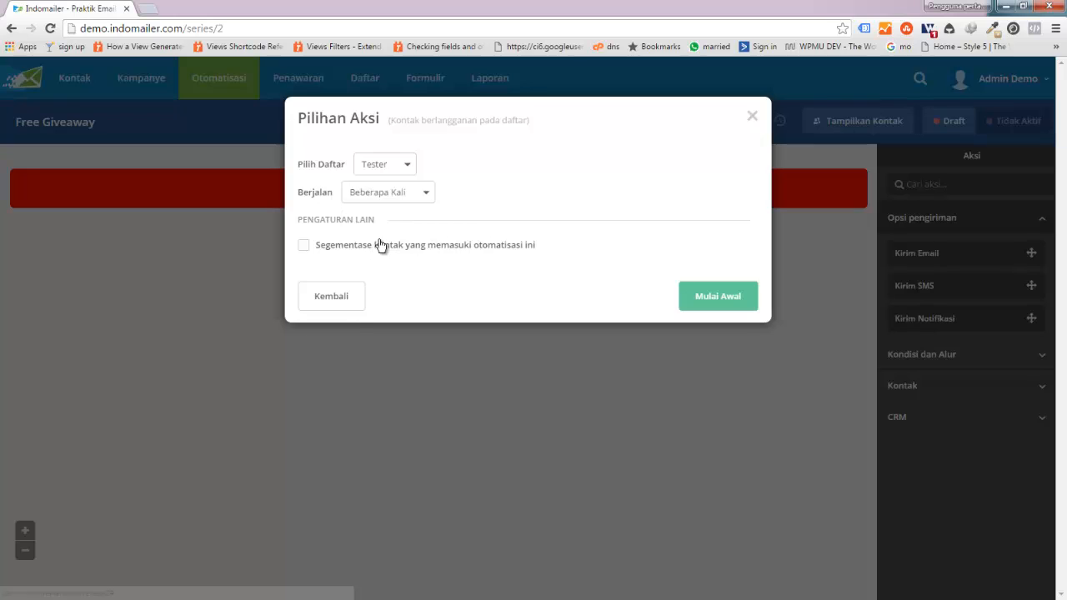
{"action": "left_click", "coordinate": [393, 198]}
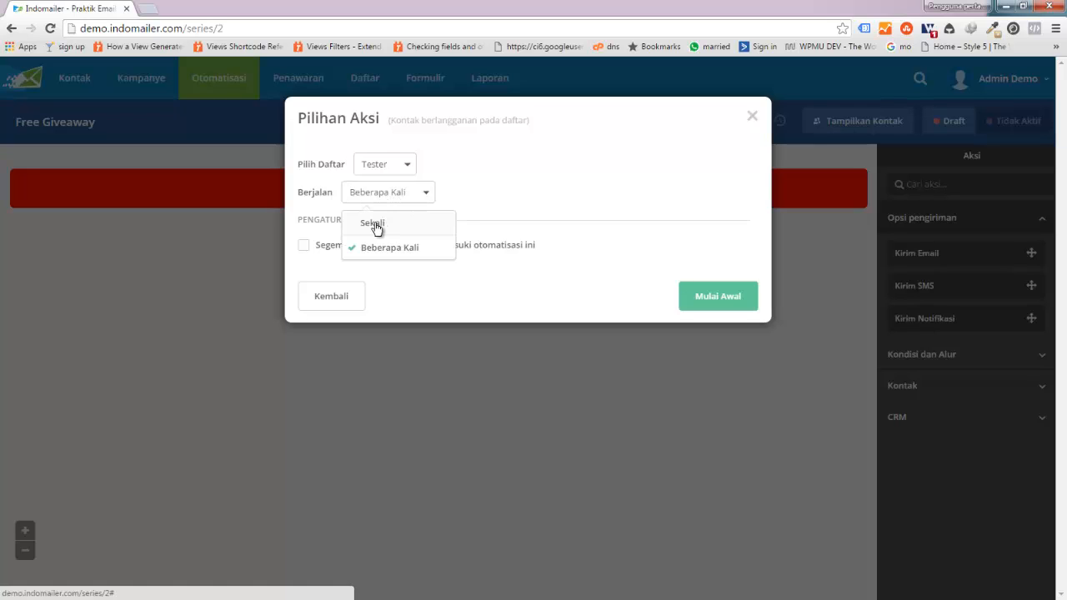
{"action": "left_click", "coordinate": [374, 218]}
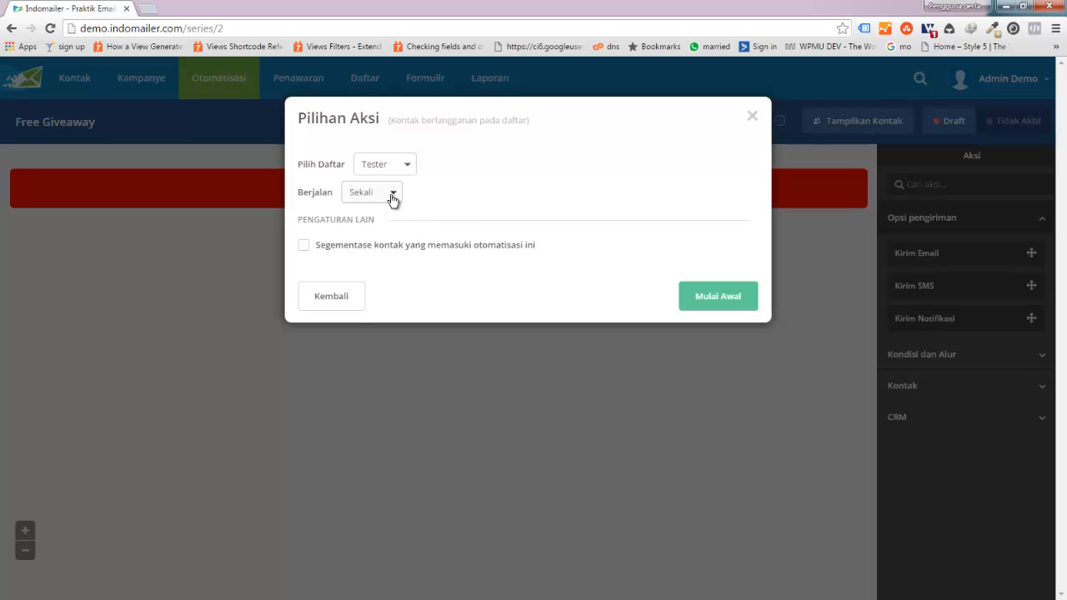
{"action": "left_click", "coordinate": [303, 246]}
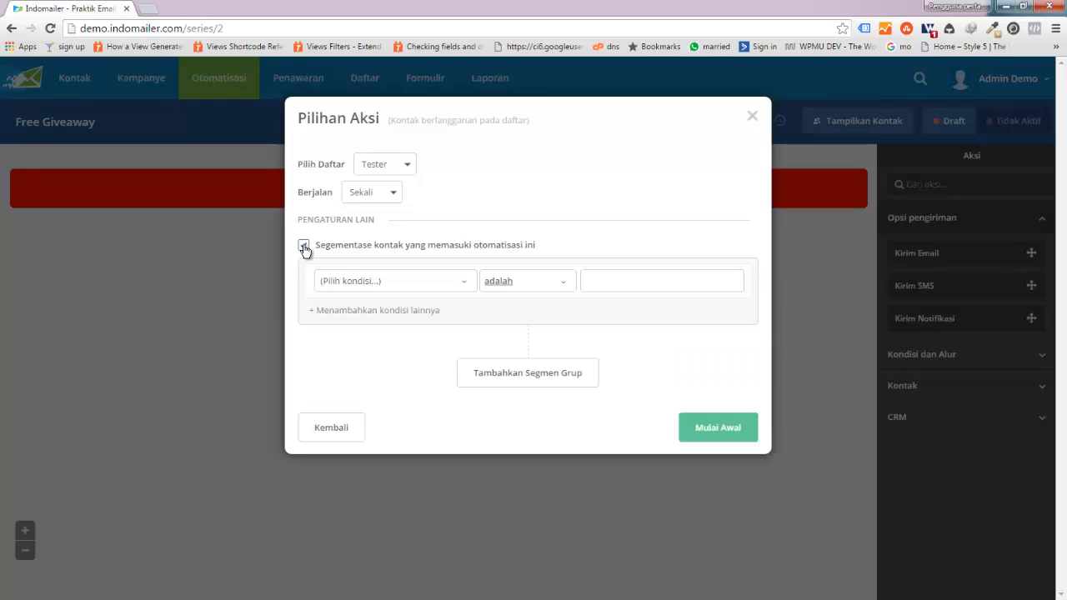
{"action": "left_click", "coordinate": [303, 246]}
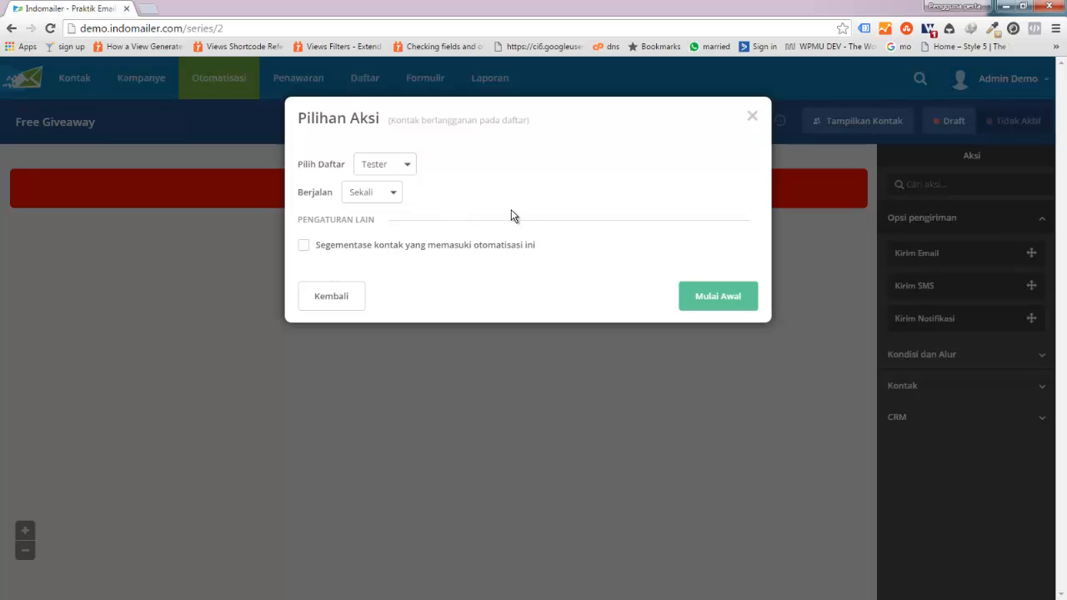
- Set the subscription trigger to run Sekali and add it as the automation's start
{"action": "left_click", "coordinate": [387, 198]}
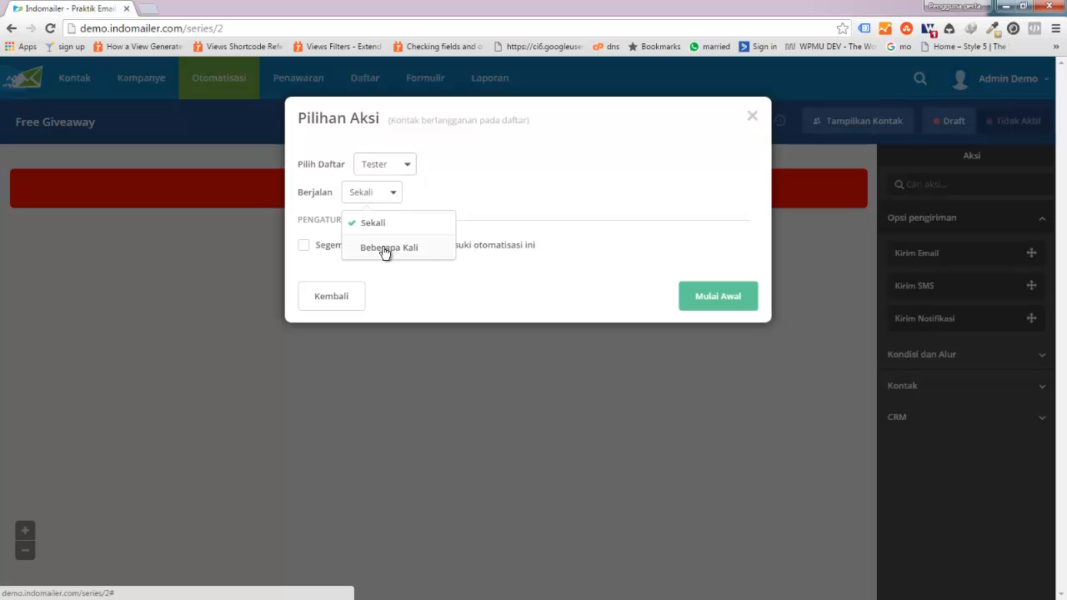
{"action": "left_click", "coordinate": [385, 248]}
{"action": "left_click", "coordinate": [426, 197]}
{"action": "left_click", "coordinate": [417, 222]}
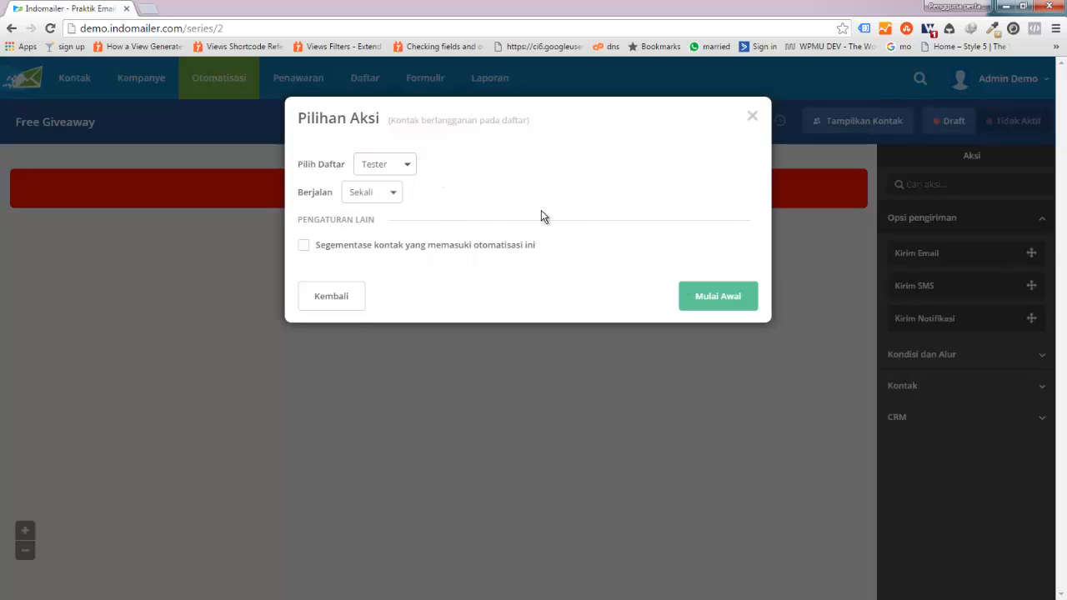
{"action": "left_click", "coordinate": [702, 296]}
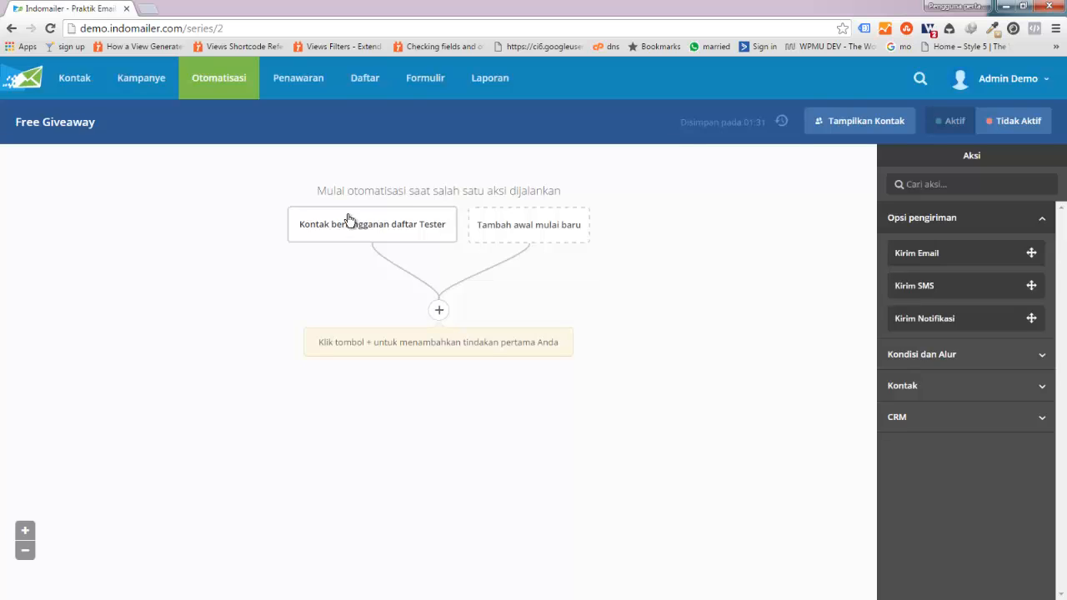
- Add a second start trigger for contacts opening the campaign email "Demo Email Blast Pertama Saya", without adding a first action
{"action": "mouse_move", "coordinate": [352, 233]}
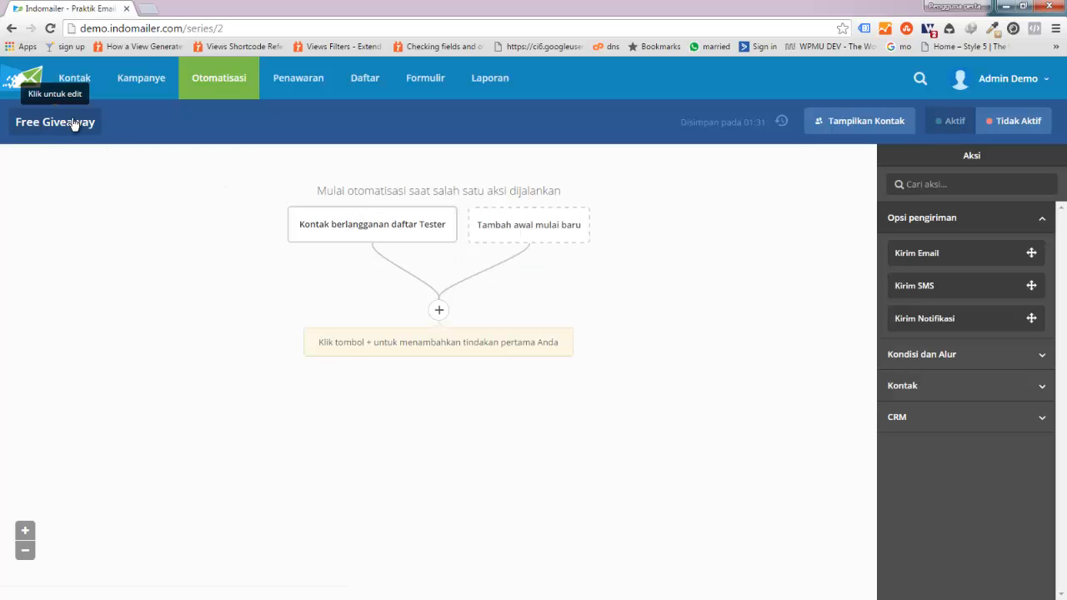
{"action": "left_click", "coordinate": [536, 221]}
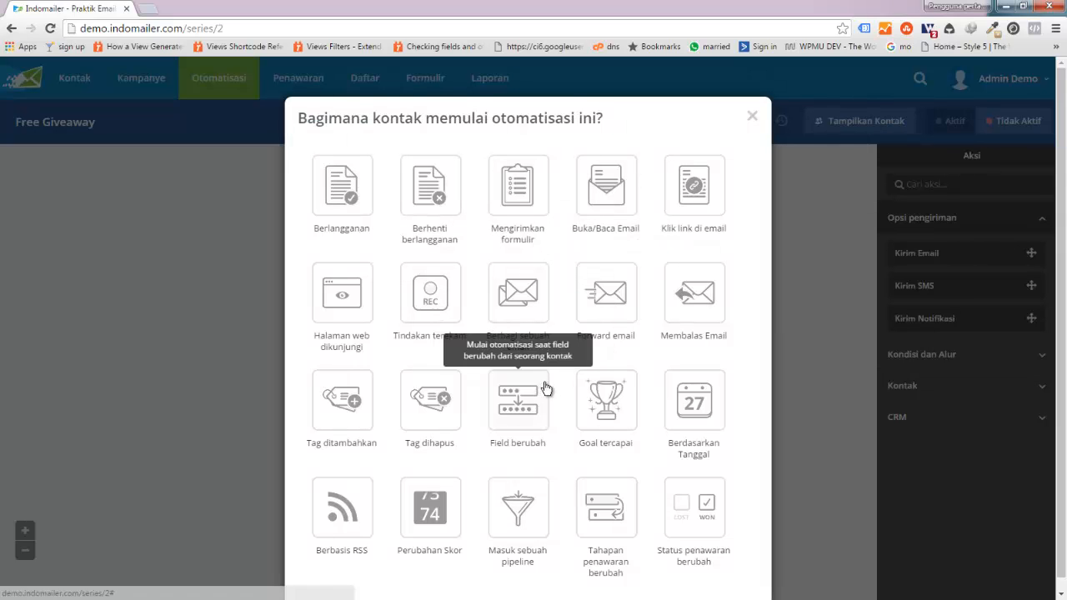
{"action": "left_click", "coordinate": [605, 192]}
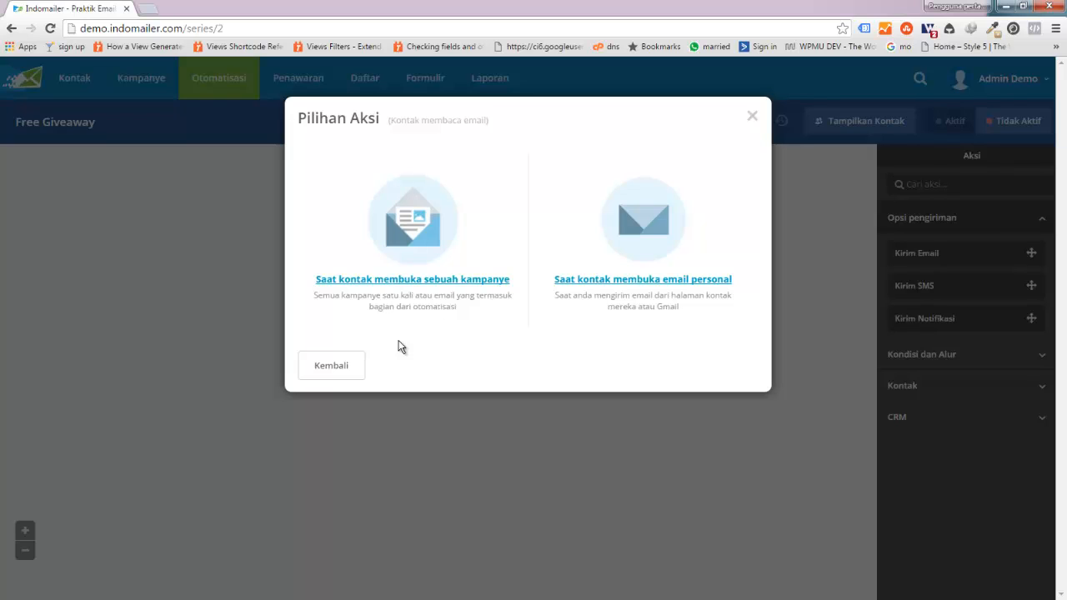
{"action": "left_click", "coordinate": [389, 281]}
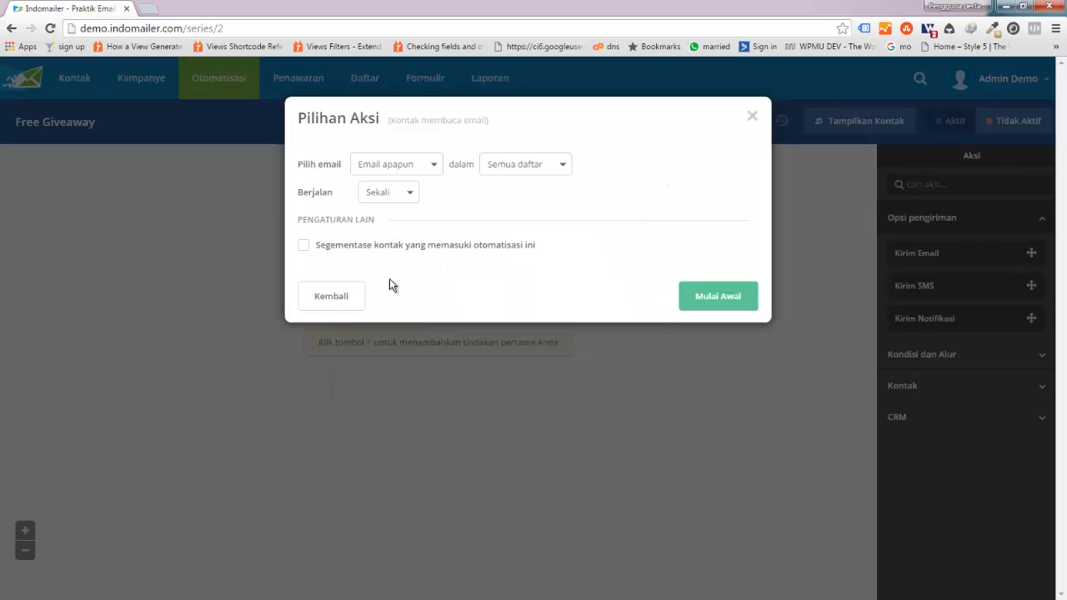
{"action": "left_click", "coordinate": [423, 166]}
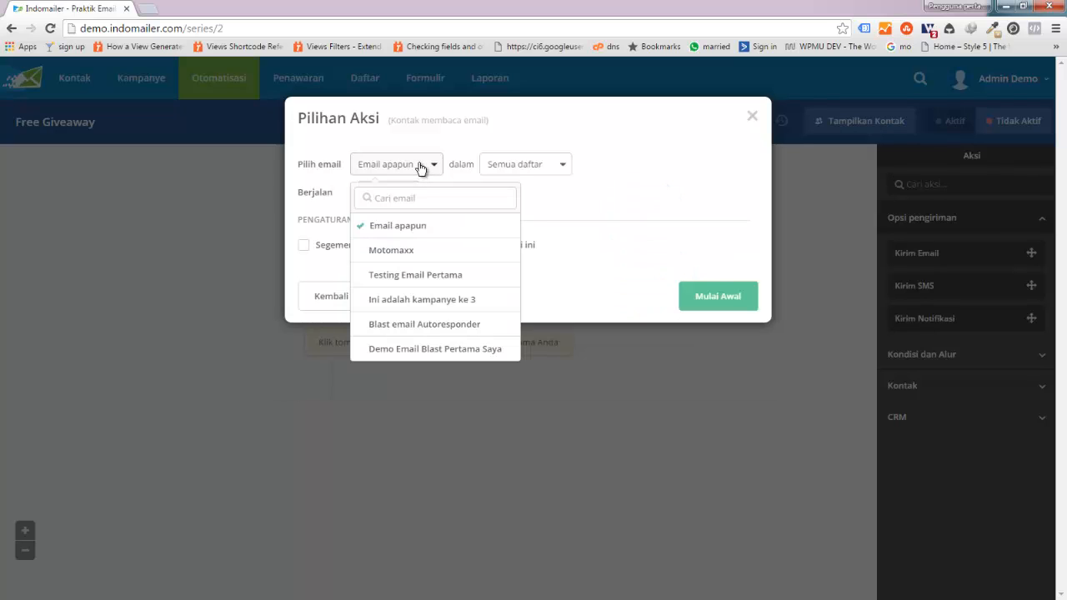
{"action": "left_click", "coordinate": [421, 350]}
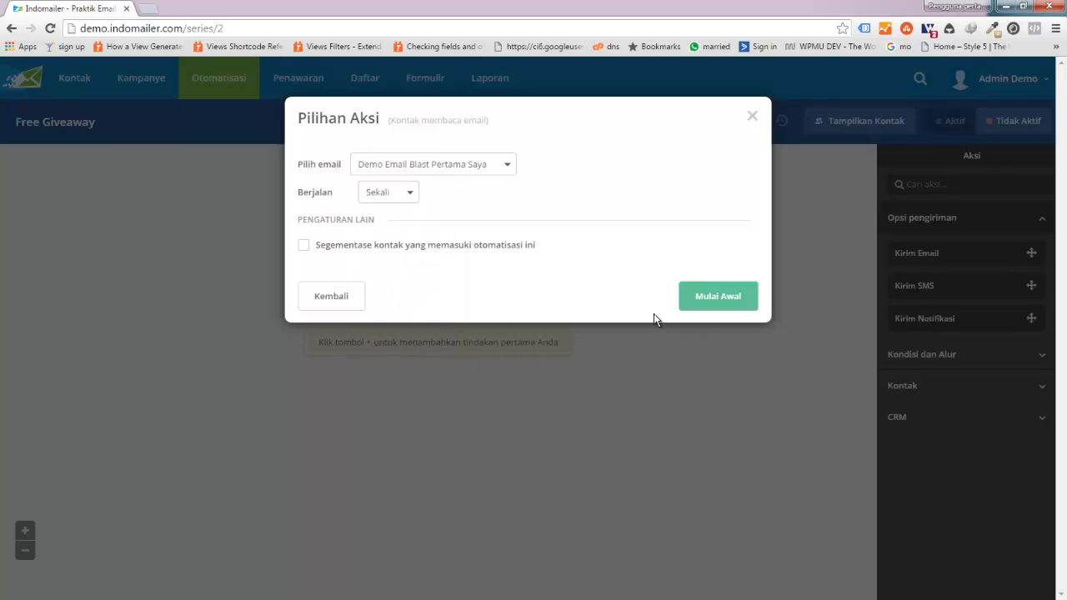
{"action": "left_click", "coordinate": [698, 302]}
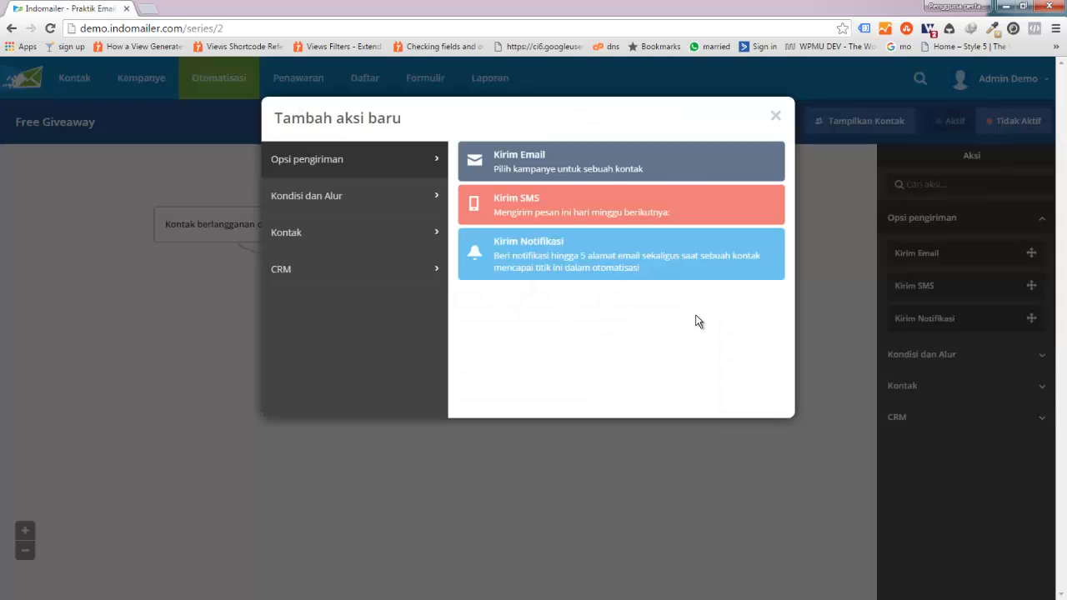
{"action": "left_click", "coordinate": [775, 117]}
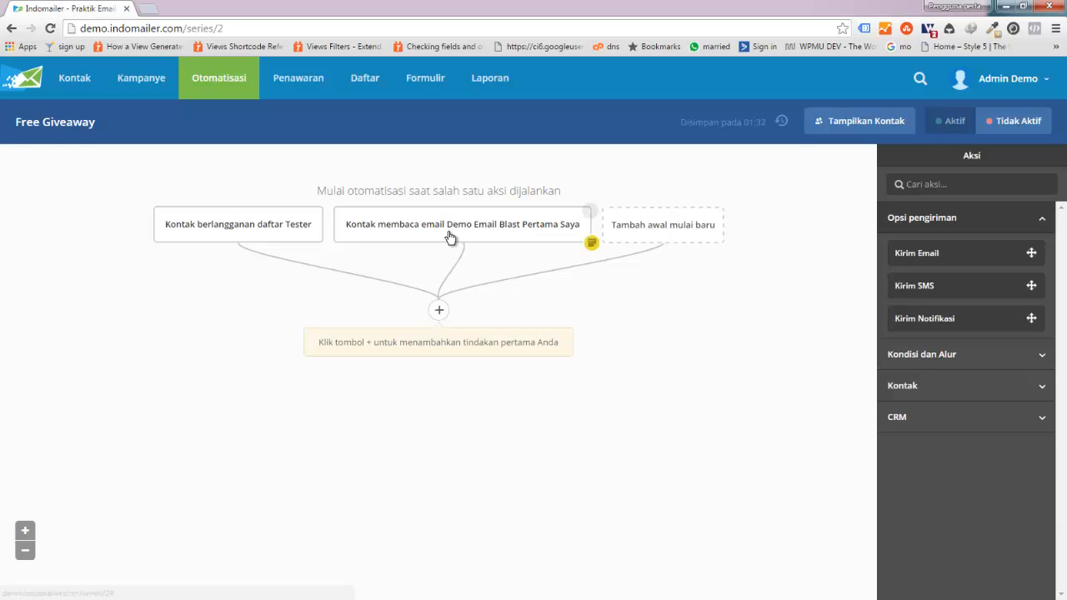
- Add a Tambahkan tag action below the start triggers that gives contacts the tag "reader"
{"action": "left_click", "coordinate": [439, 312]}
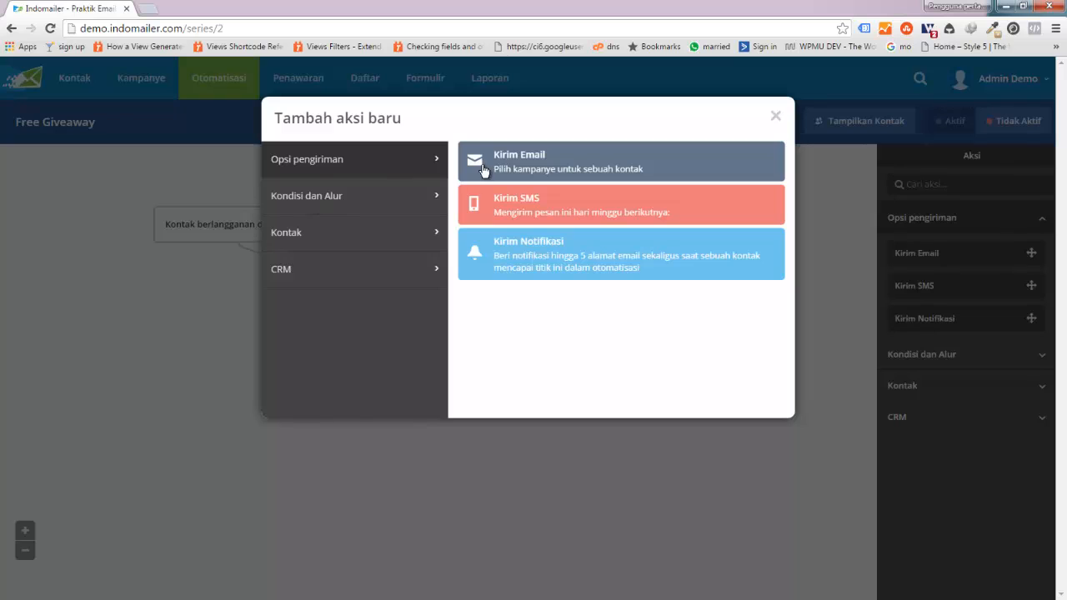
{"action": "left_click", "coordinate": [325, 200]}
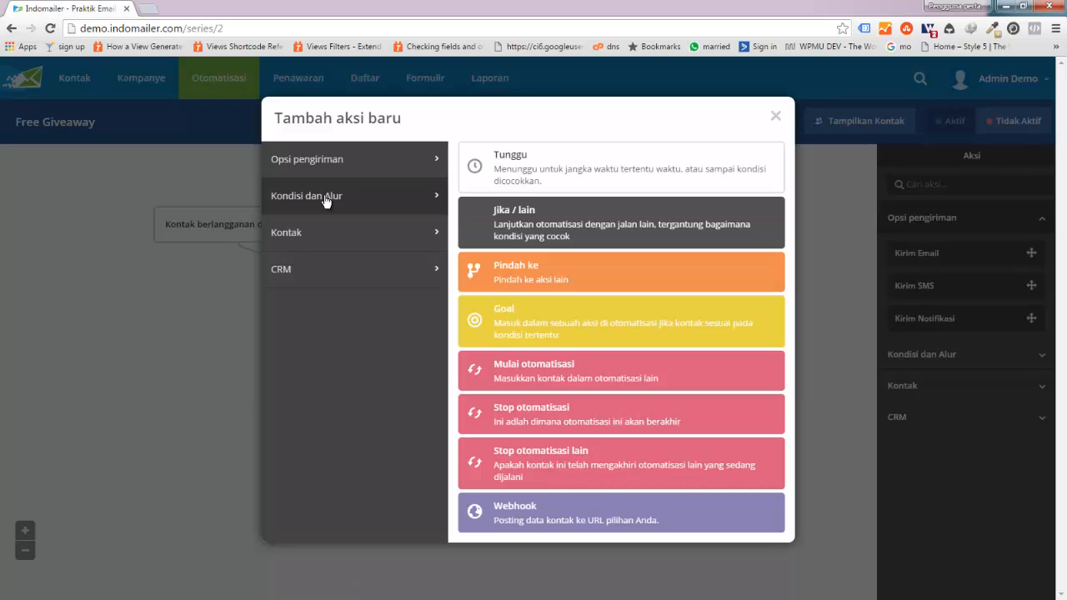
{"action": "left_click", "coordinate": [372, 237]}
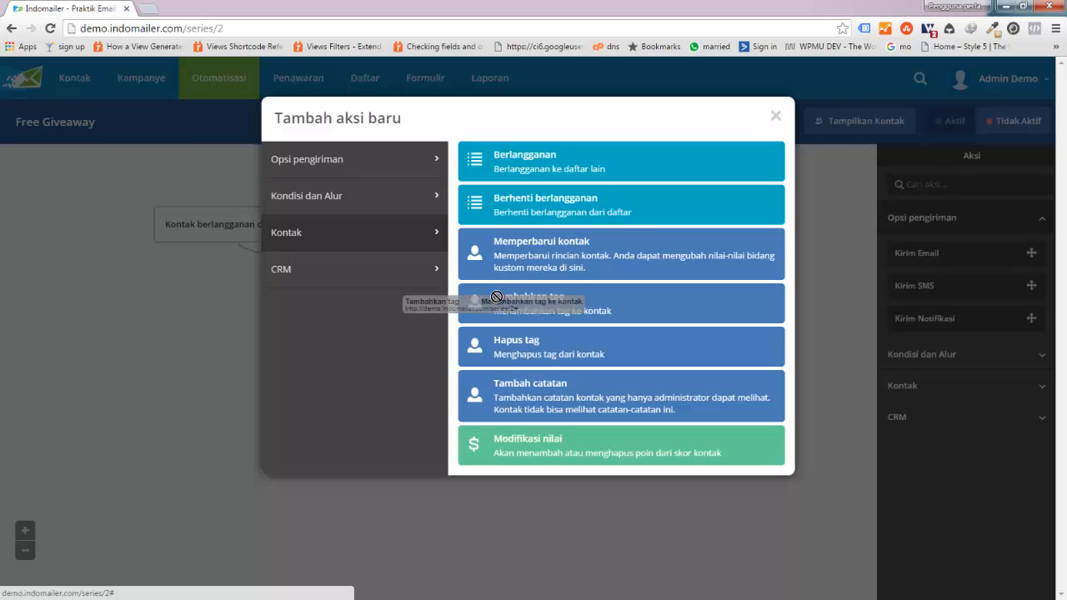
{"action": "left_click", "coordinate": [546, 301]}
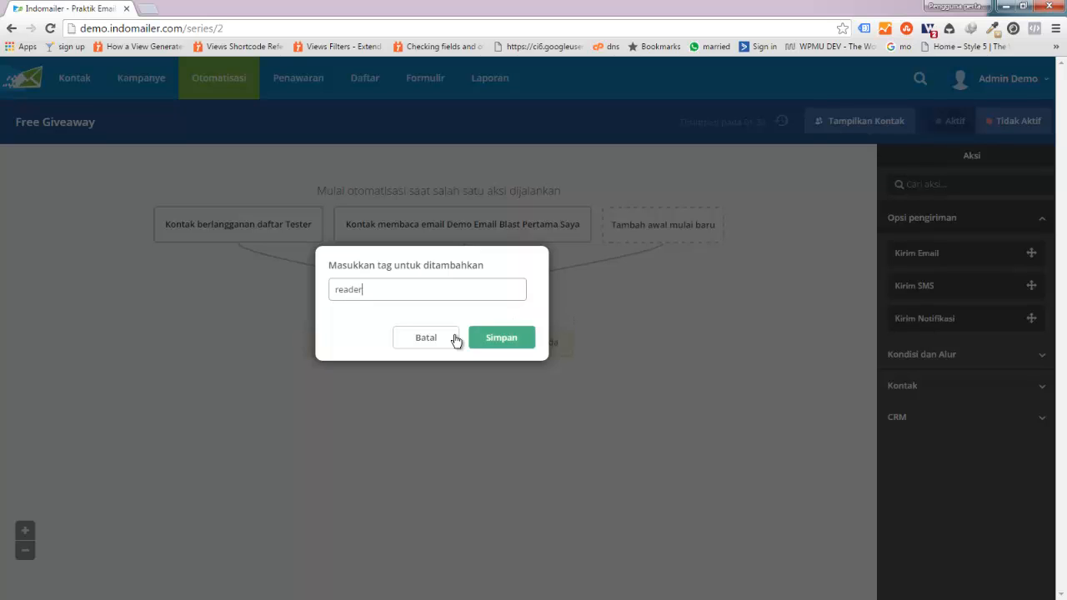
{"action": "left_click", "coordinate": [483, 340]}
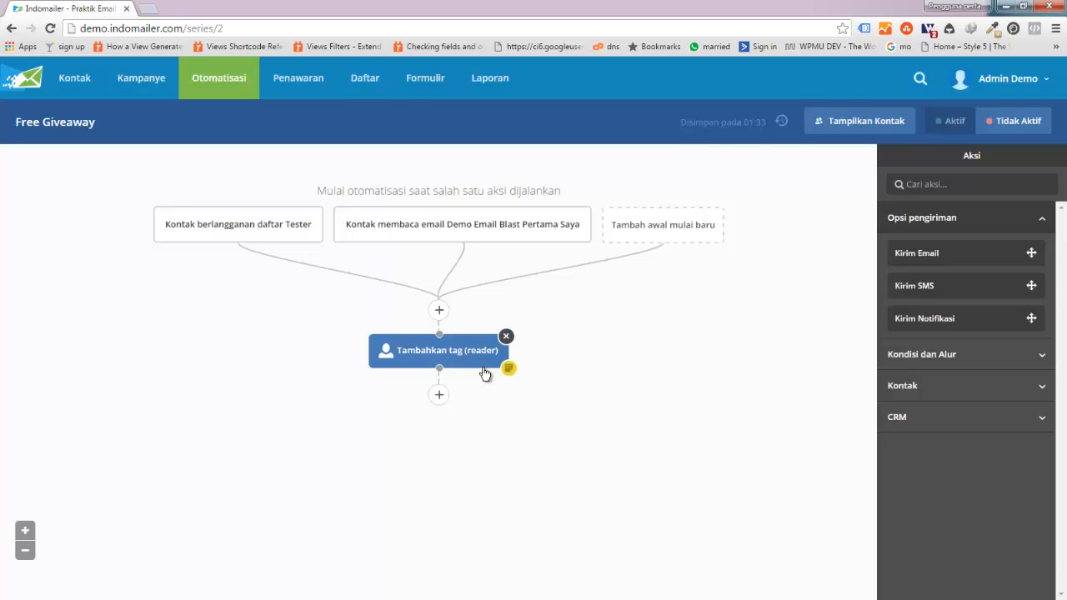
- Add a Tunggu condition after the tag action that waits for a specific period of 2 Hari
{"action": "left_click", "coordinate": [445, 402]}
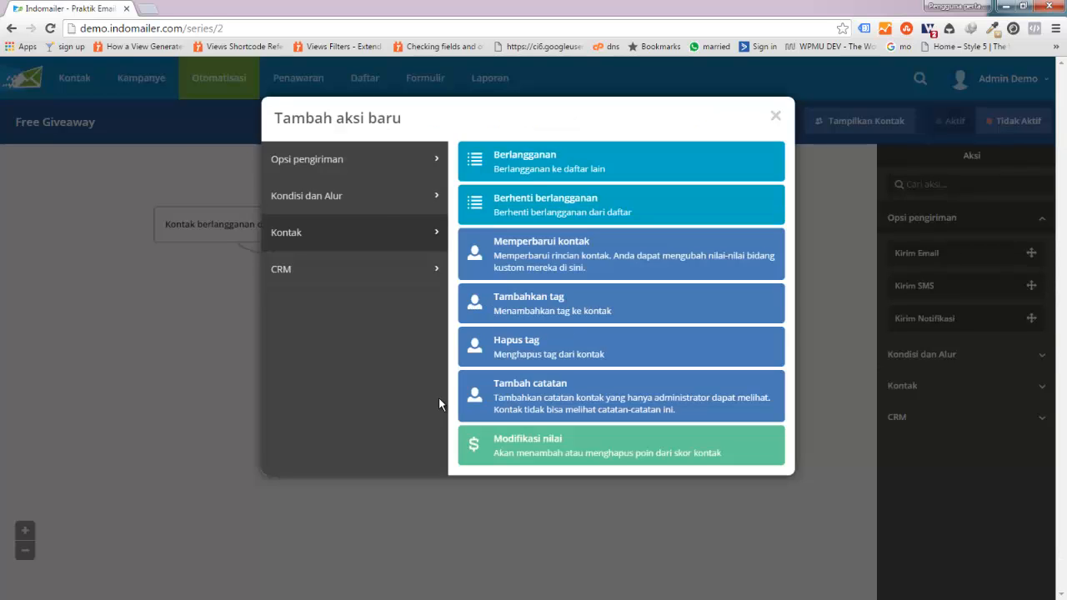
{"action": "left_click", "coordinate": [366, 200]}
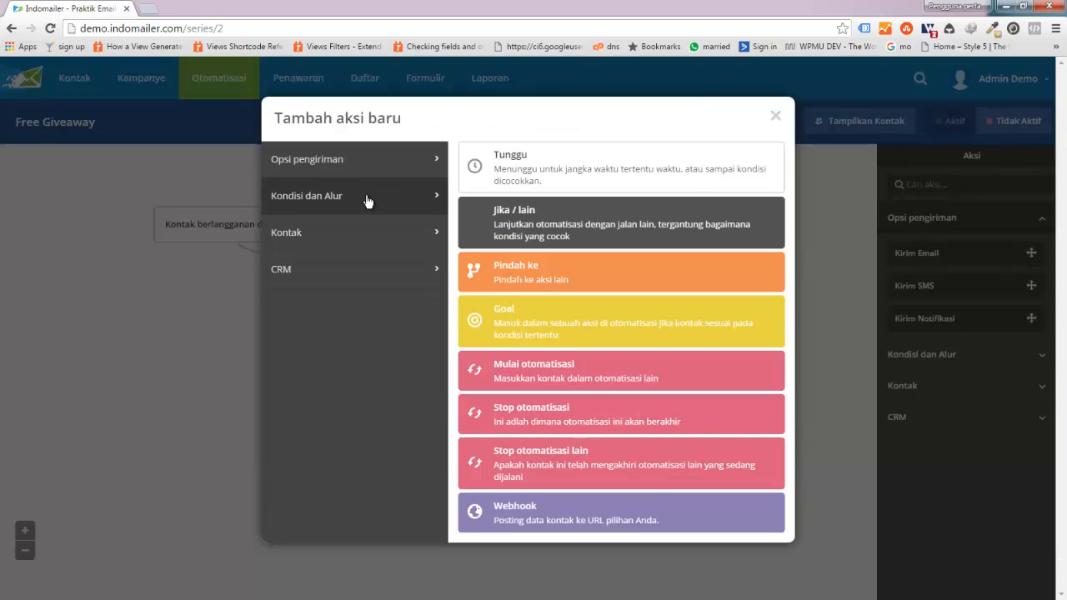
{"action": "left_click", "coordinate": [507, 166]}
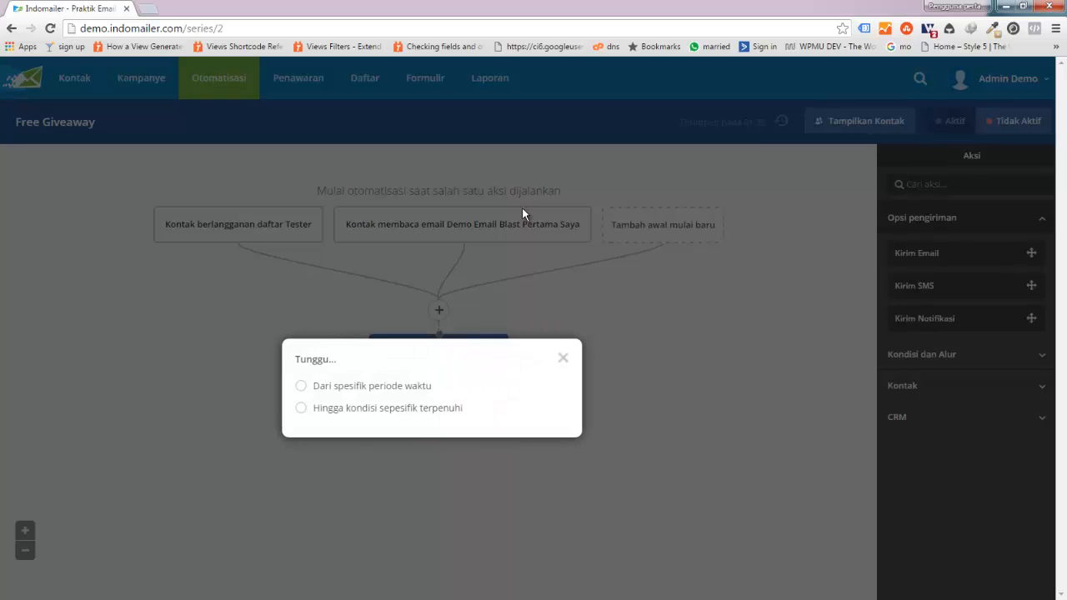
{"action": "left_click", "coordinate": [300, 385]}
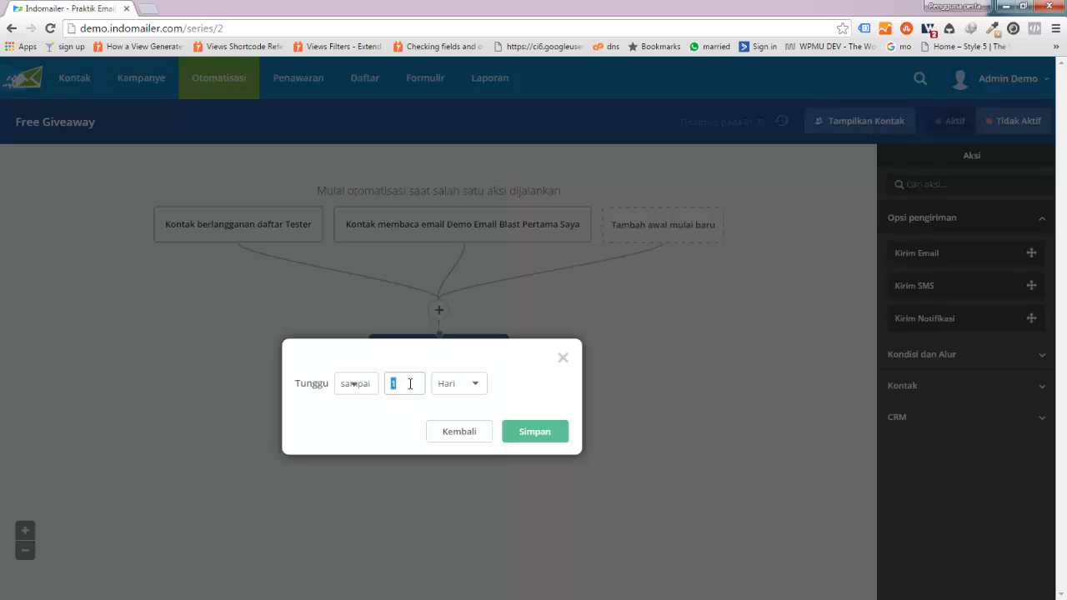
{"action": "type", "text": "2"}
{"action": "left_click", "coordinate": [525, 435]}
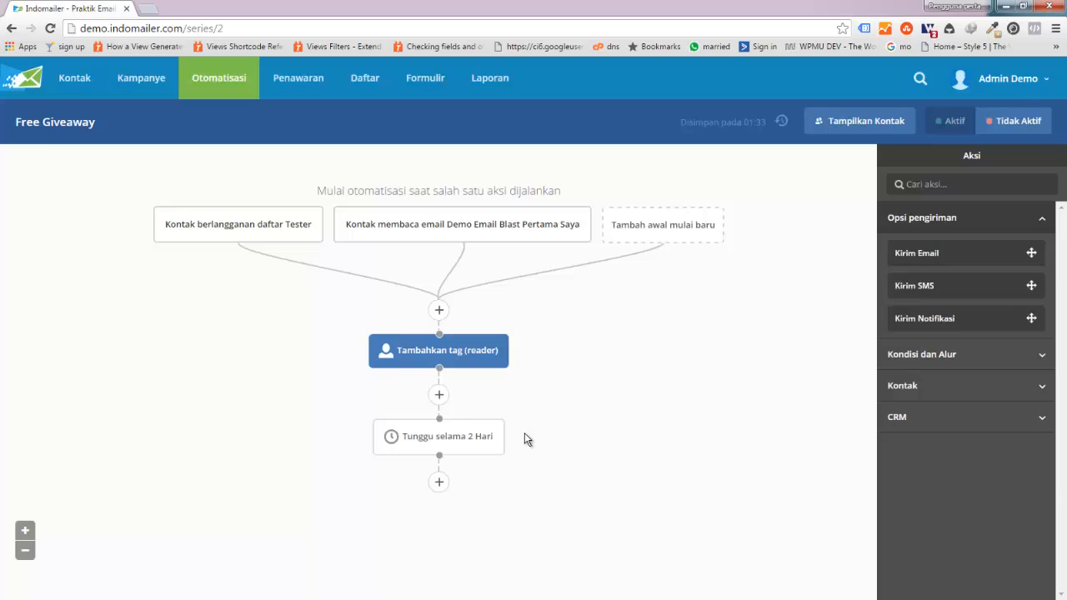
- Add a Kirim Email action after the two-day wait and create a new email for it named "Email followup hari ke-2"
{"action": "left_click", "coordinate": [440, 483]}
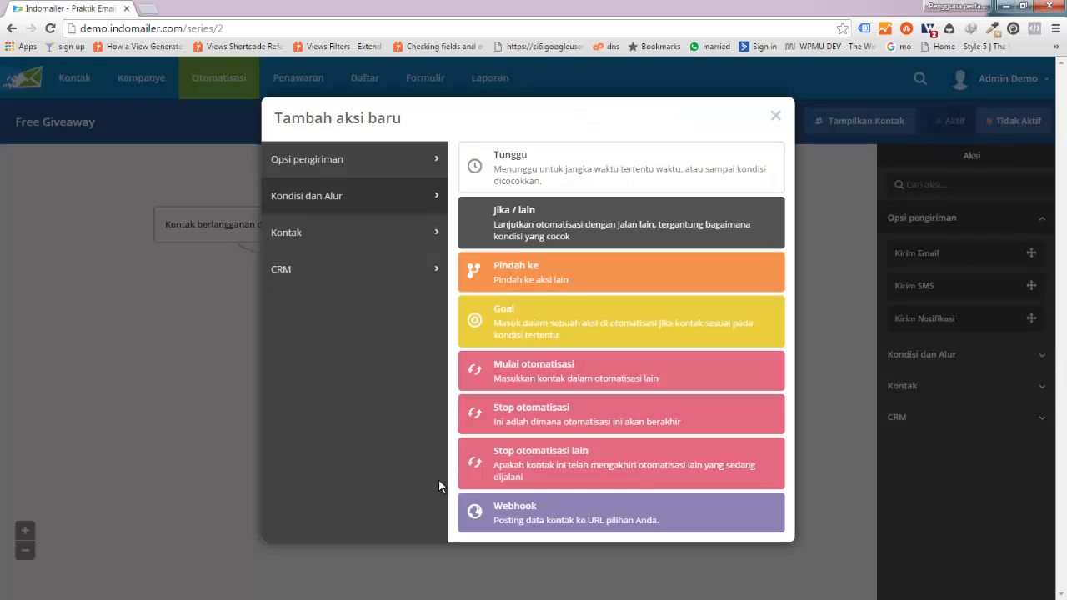
{"action": "left_click", "coordinate": [335, 163]}
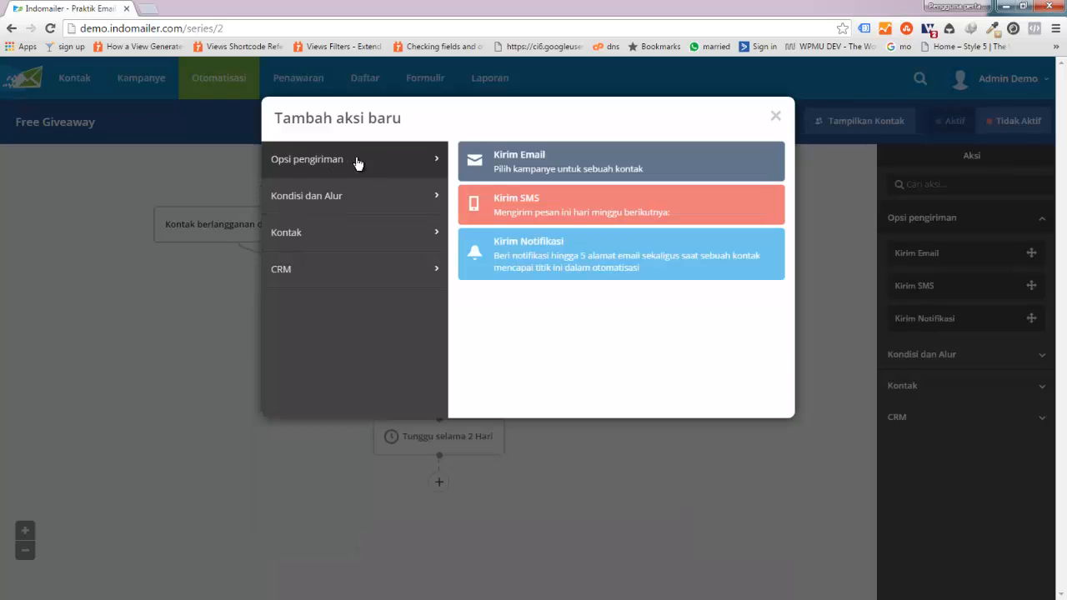
{"action": "left_click", "coordinate": [534, 163]}
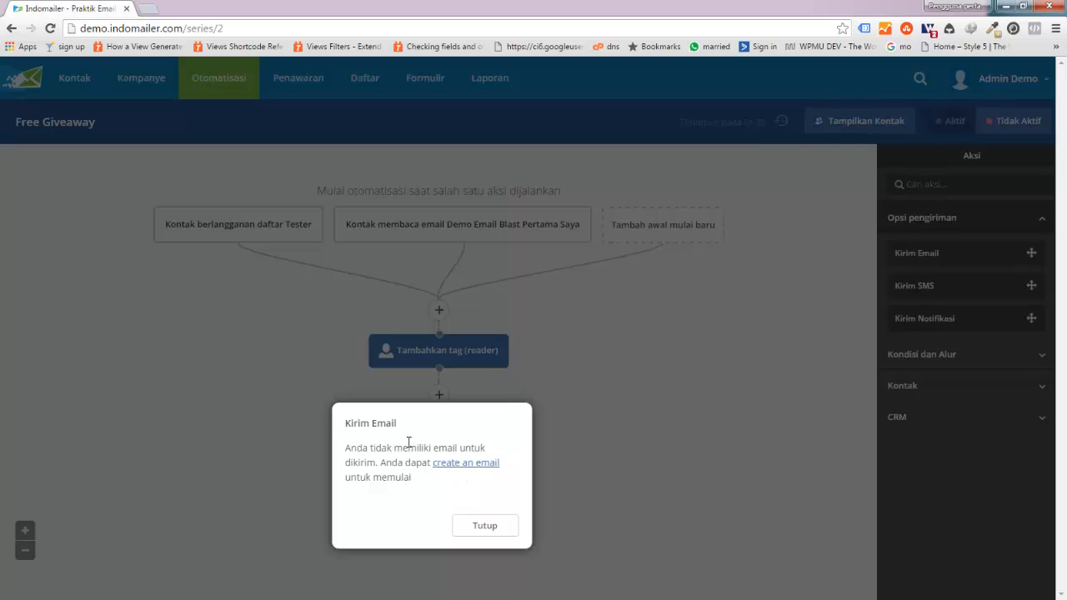
{"action": "left_click", "coordinate": [461, 465]}
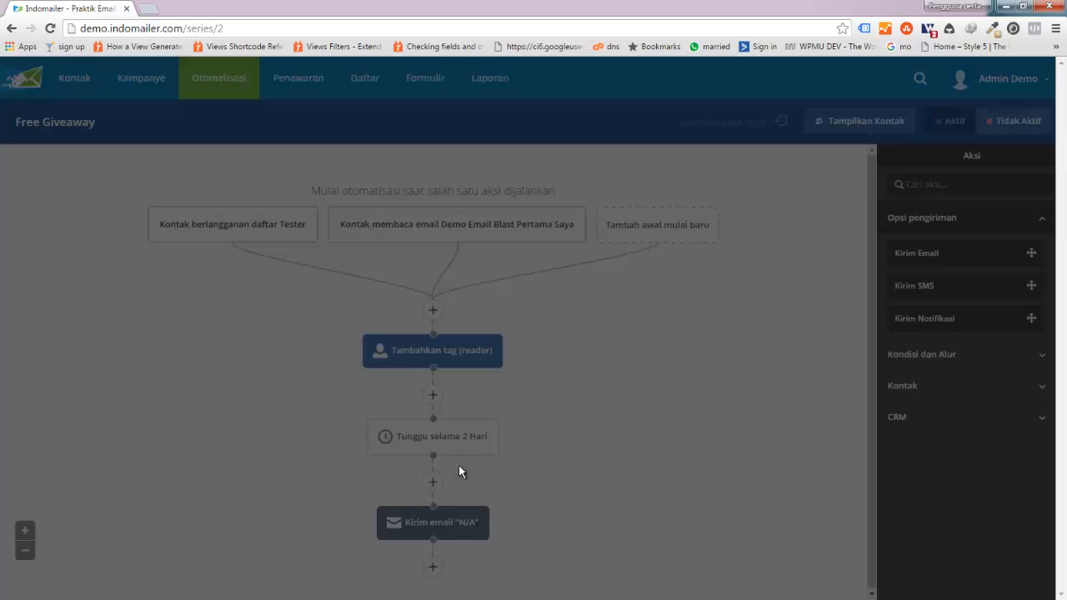
{"action": "left_click", "coordinate": [330, 508]}
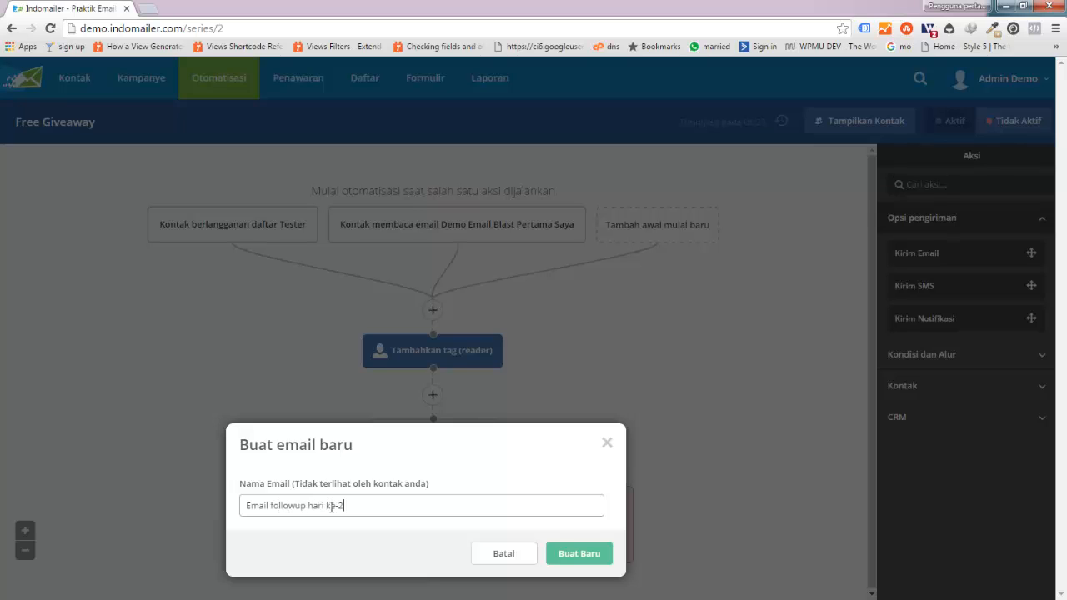
{"action": "left_click", "coordinate": [584, 554]}
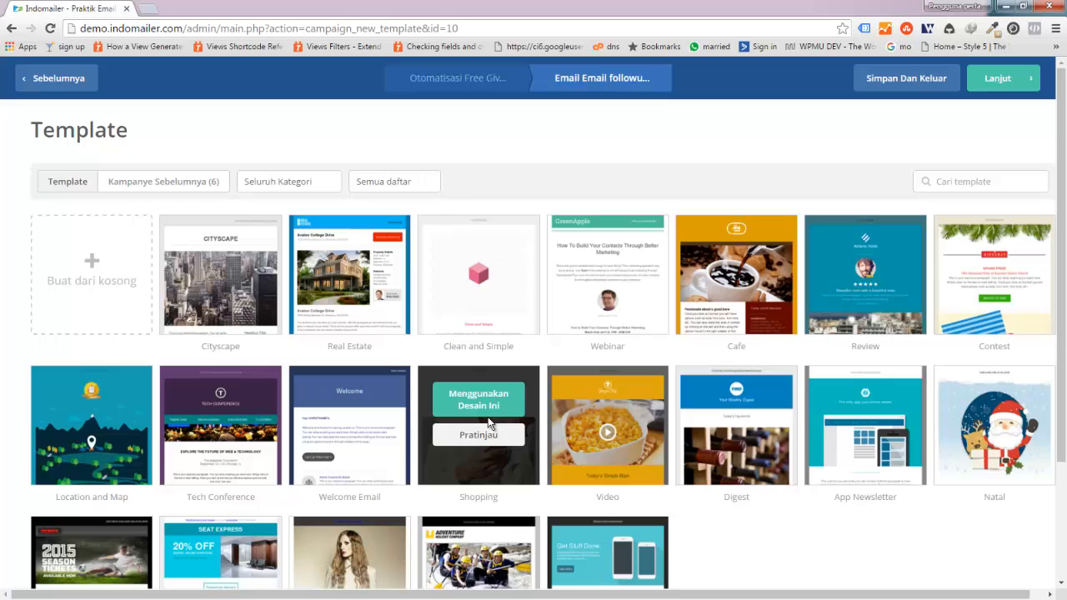
- Build the follow-up email from the Cityscape template with the subject "test" and finish it with the default design and options
{"action": "left_click", "coordinate": [236, 263]}
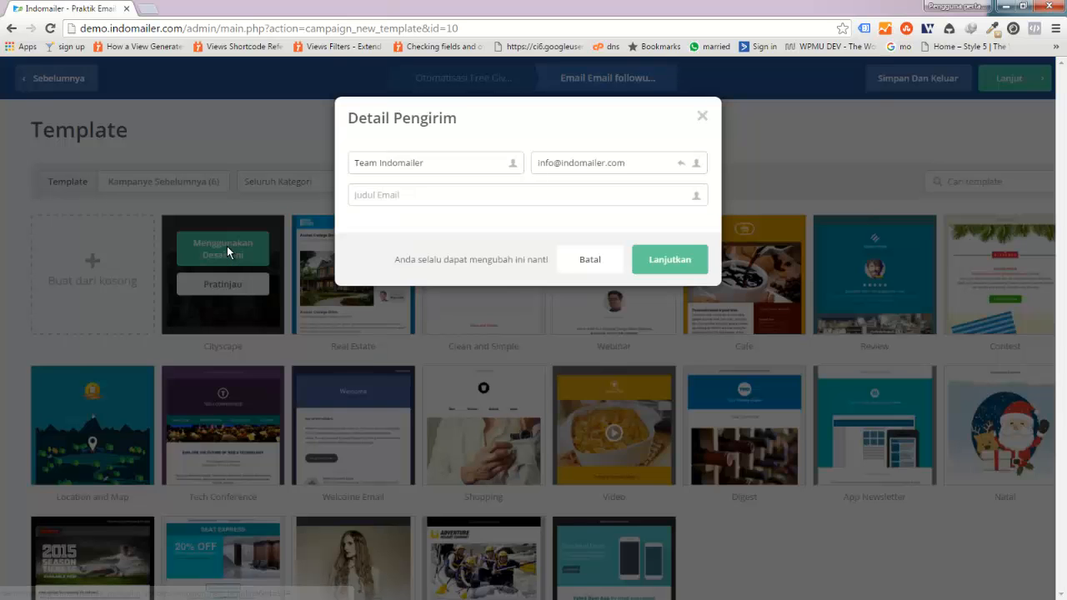
{"action": "type", "text": "test"}
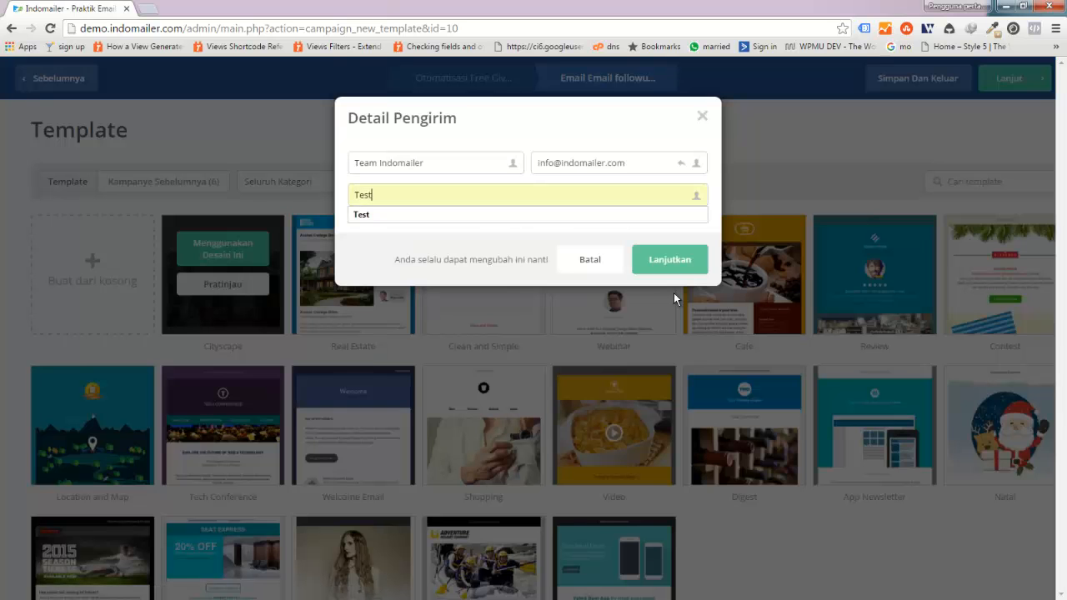
{"action": "left_click", "coordinate": [669, 259]}
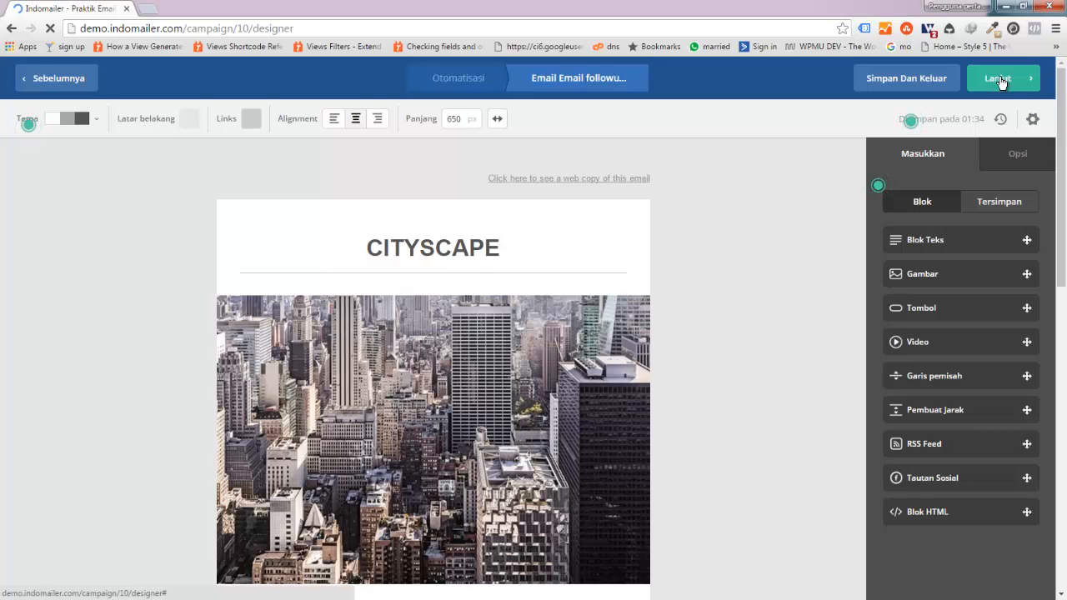
{"action": "left_click", "coordinate": [1000, 78]}
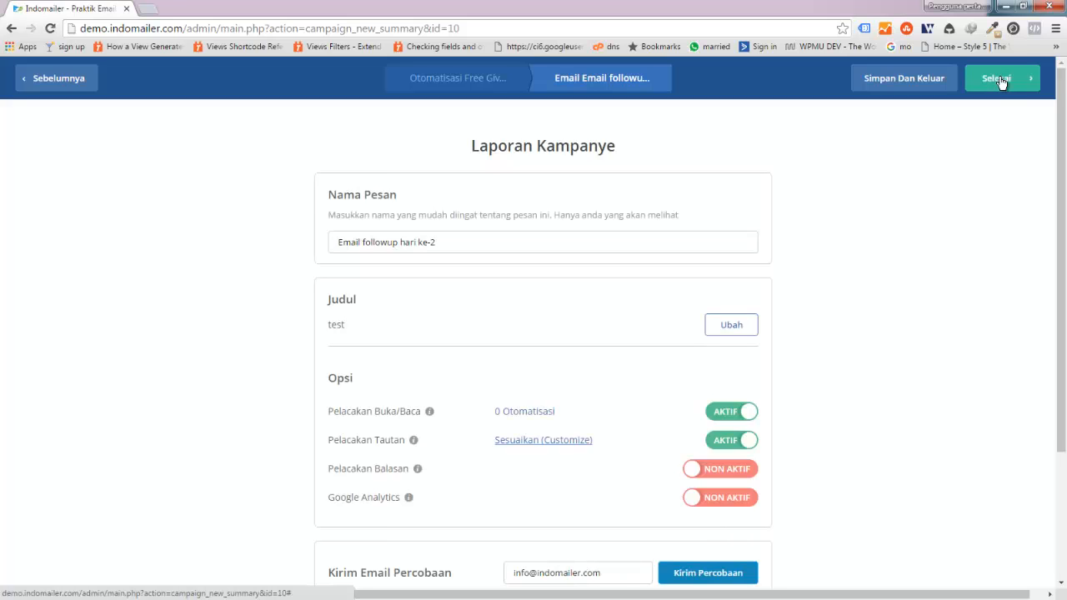
{"action": "left_click", "coordinate": [999, 78]}
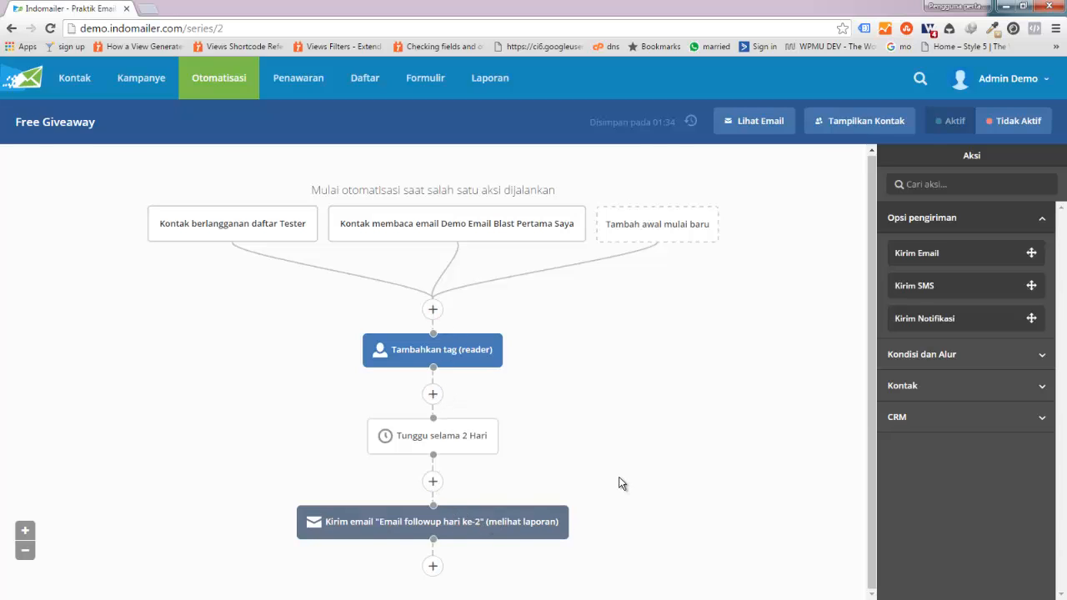
- Insert a Jika / lain condition between the two-day wait and the follow-up email
{"action": "left_click", "coordinate": [432, 482]}
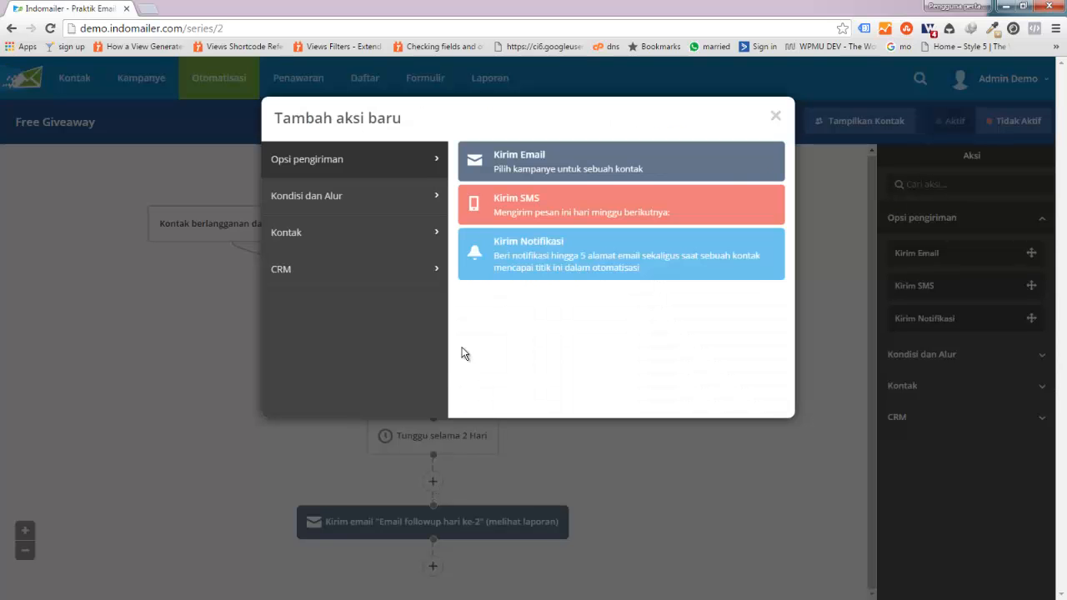
{"action": "left_click", "coordinate": [364, 201]}
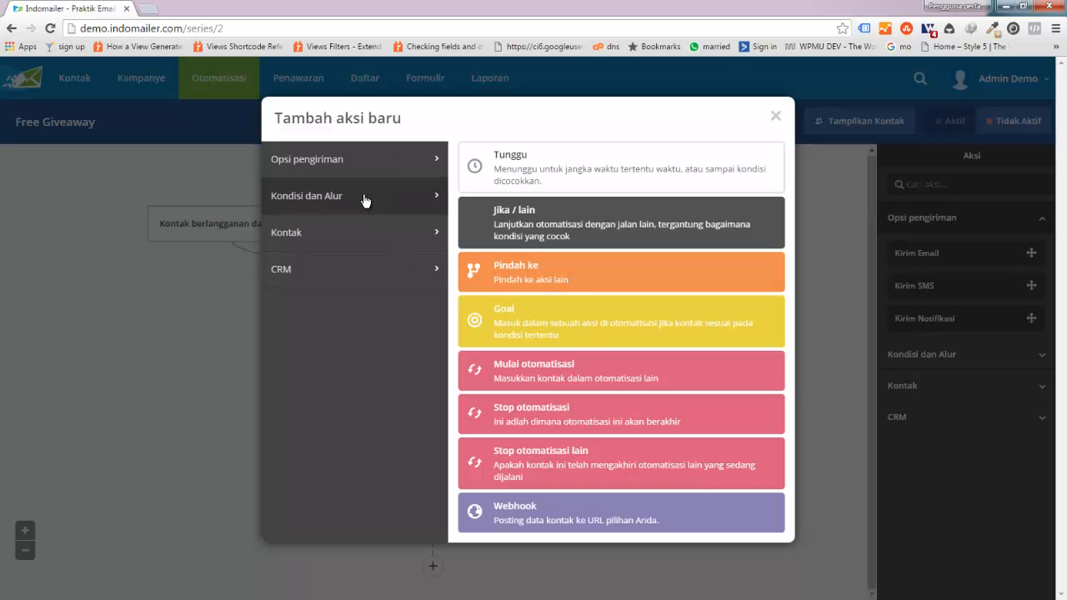
{"action": "left_click", "coordinate": [527, 218]}
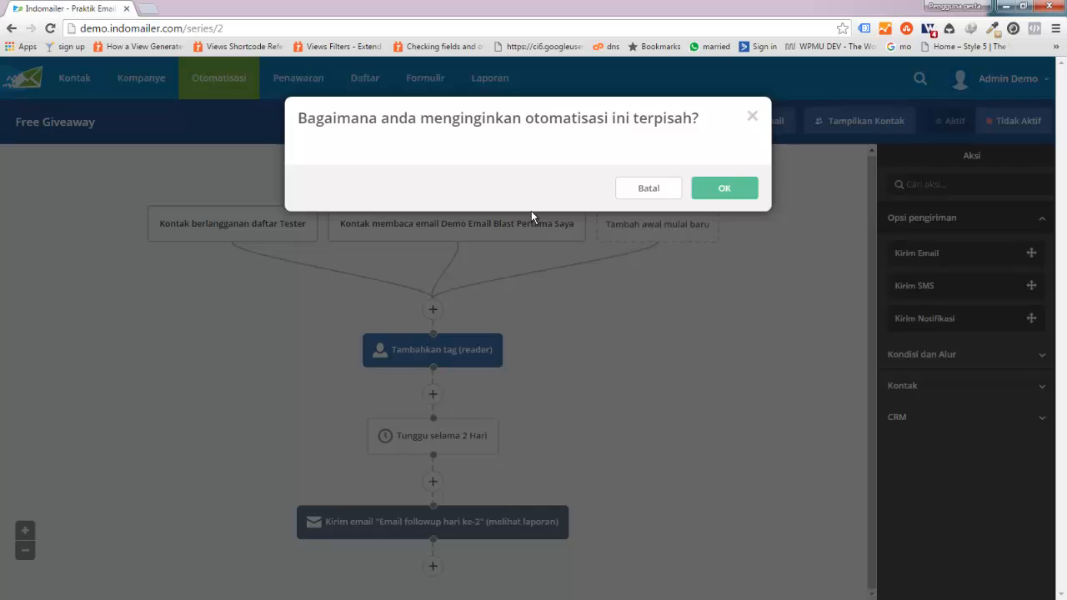
- Set the split condition to "Hari ini pada minggu (Asia/Jakarta)" adalah Hari Kerja and confirm it
{"action": "left_click", "coordinate": [404, 178]}
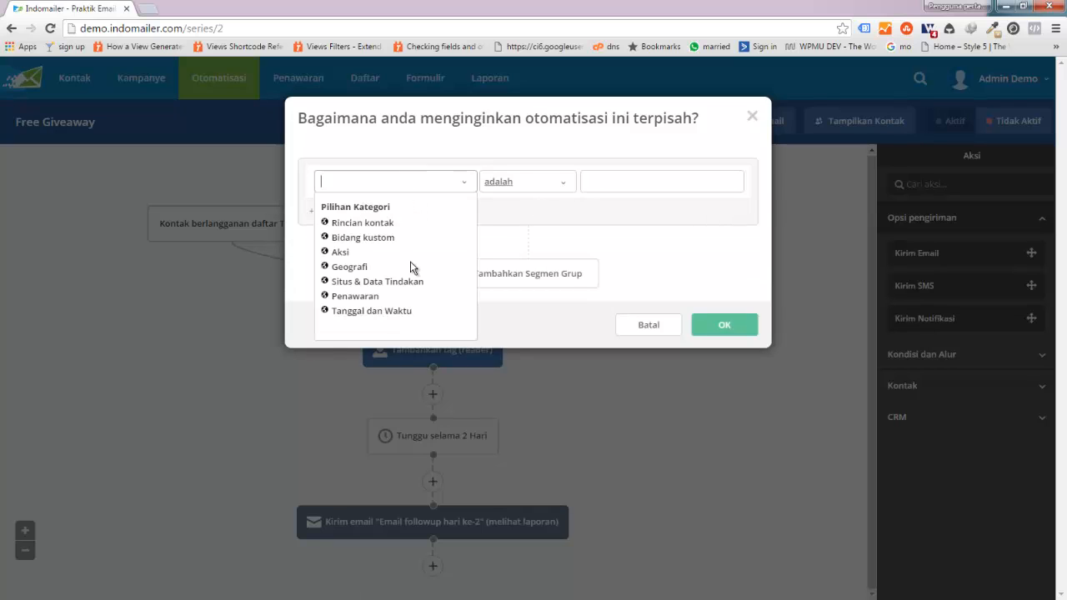
{"action": "left_click", "coordinate": [386, 311]}
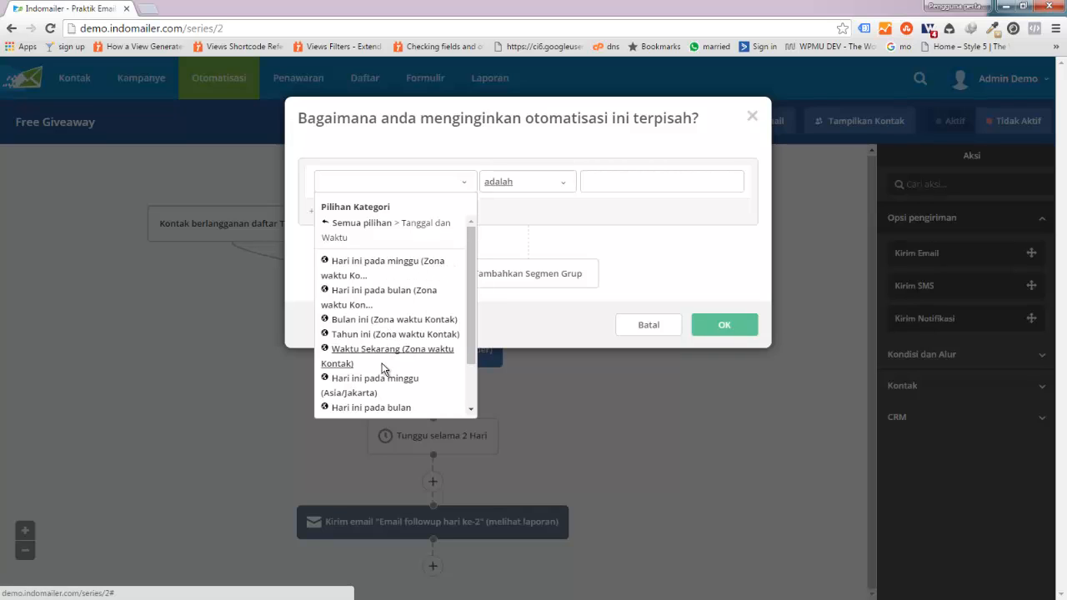
{"action": "scroll", "coordinate": [406, 372], "scroll_direction": "down", "scroll_amount": 1}
{"action": "scroll", "coordinate": [406, 370], "scroll_direction": "down", "scroll_amount": 2}
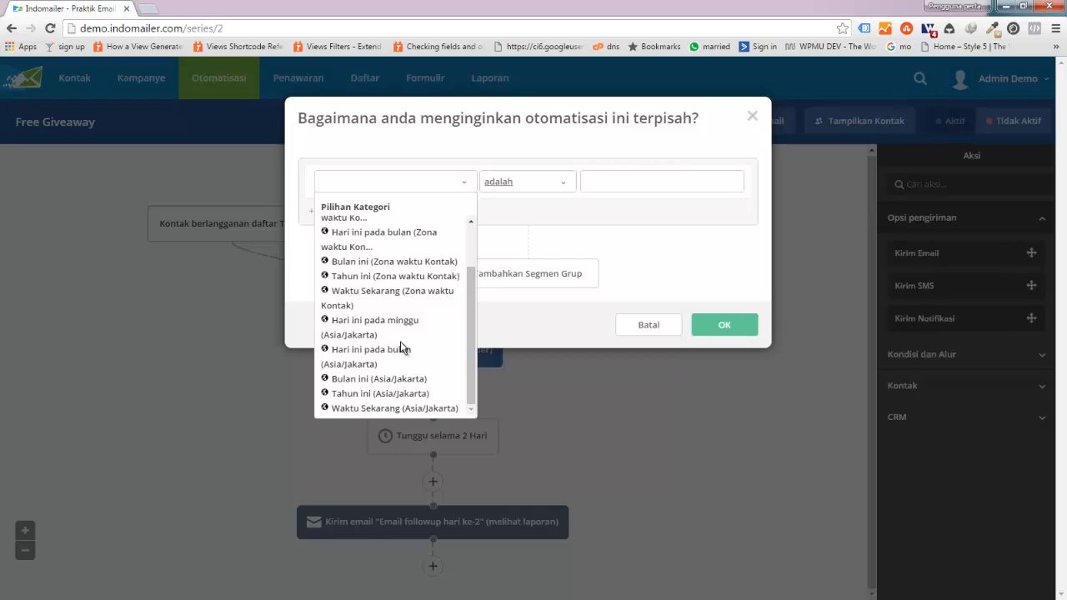
{"action": "left_click", "coordinate": [441, 323]}
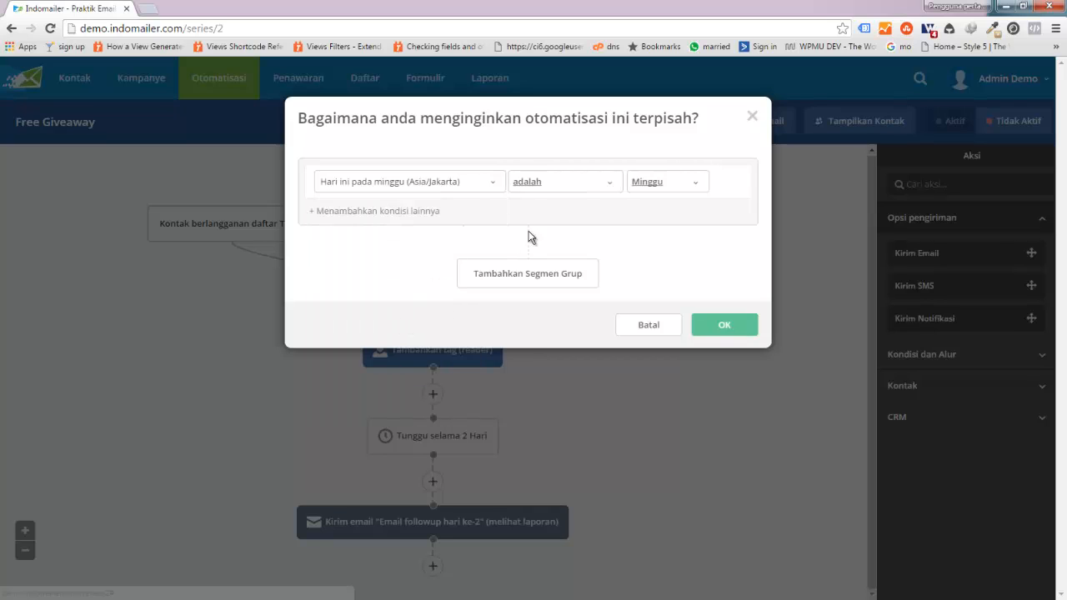
{"action": "left_click", "coordinate": [689, 191]}
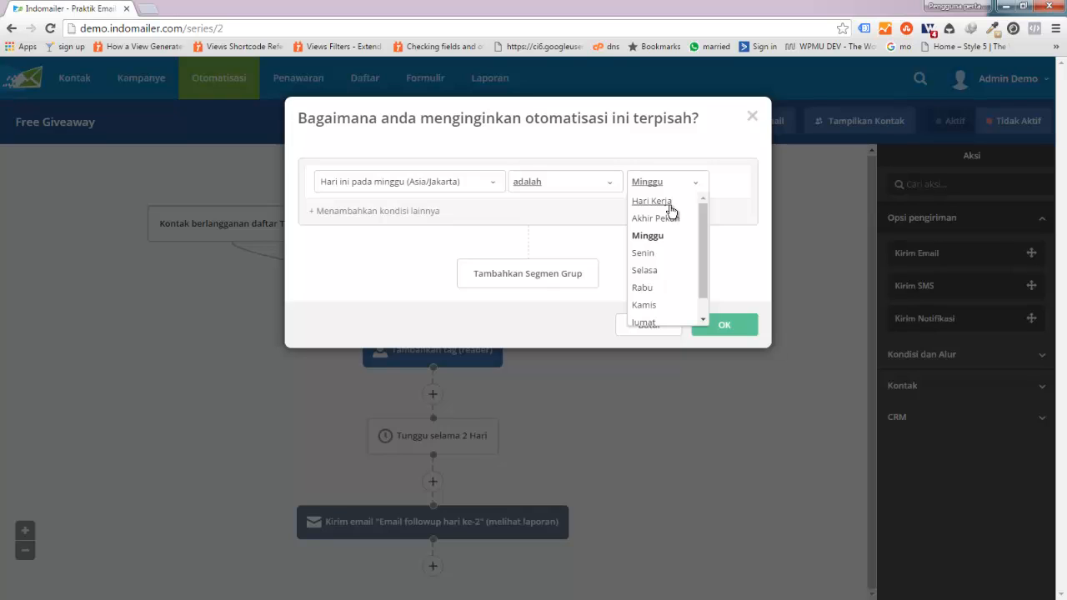
{"action": "left_click", "coordinate": [654, 201]}
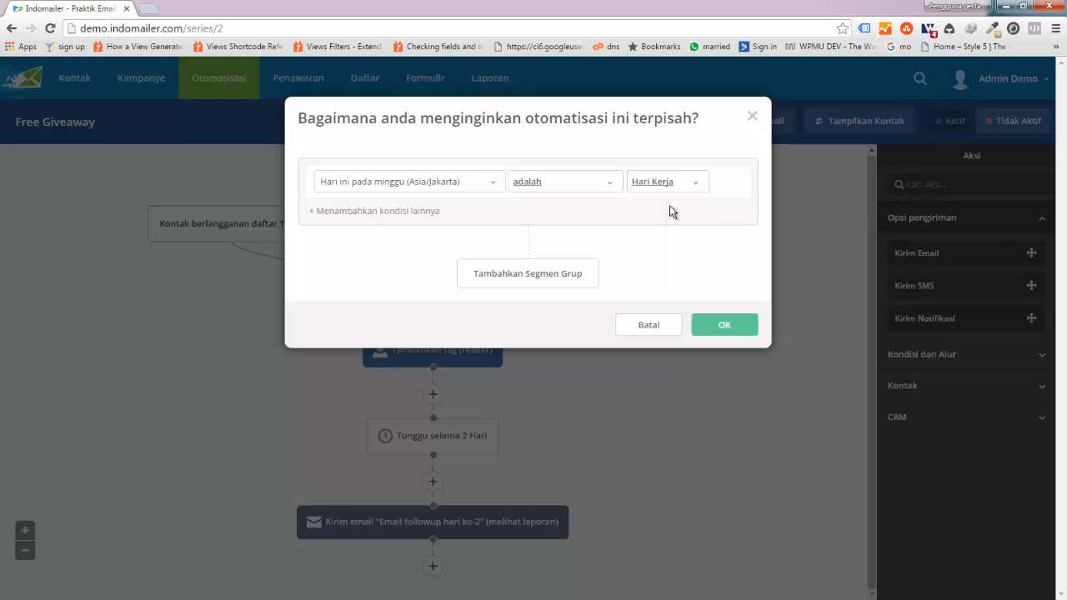
{"action": "left_click", "coordinate": [713, 330]}
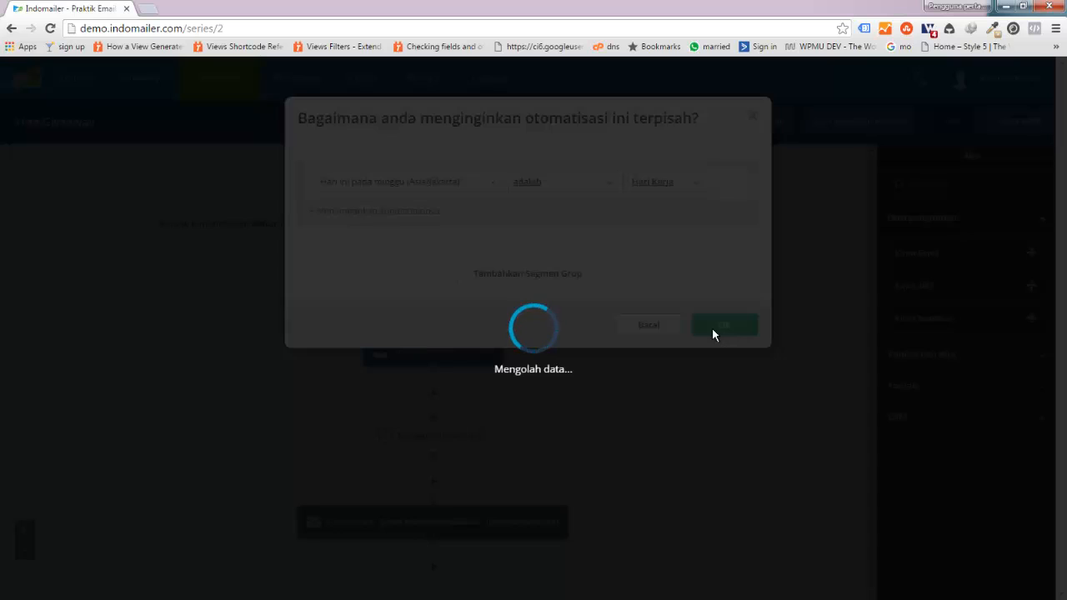
- Add a Tunggu action on the Tidak branch that waits until a specific condition is met
{"action": "scroll", "coordinate": [639, 354], "scroll_direction": "down", "scroll_amount": 2}
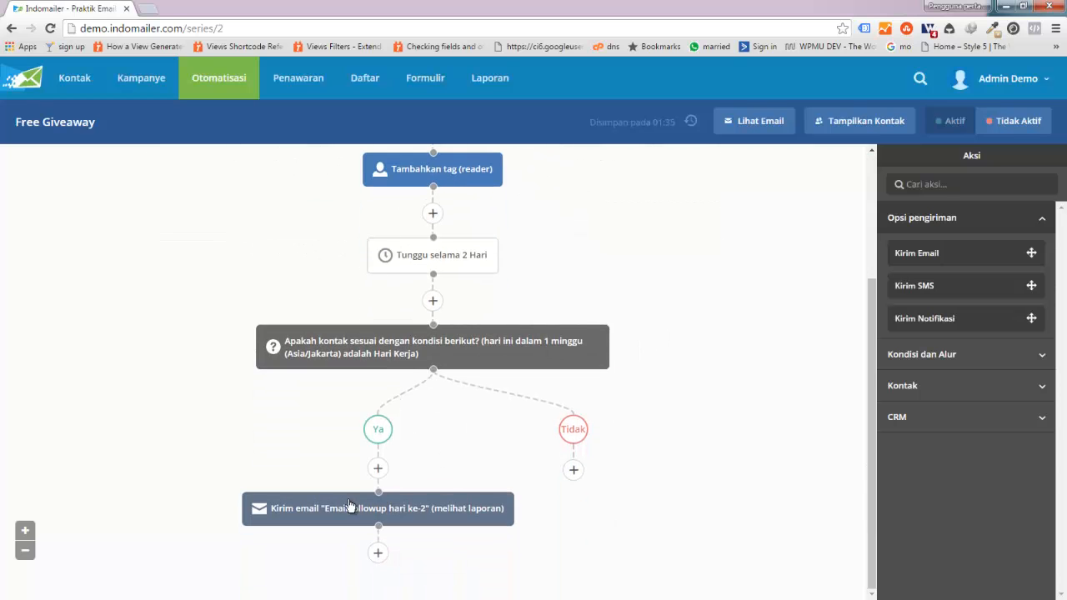
{"action": "left_click", "coordinate": [574, 472]}
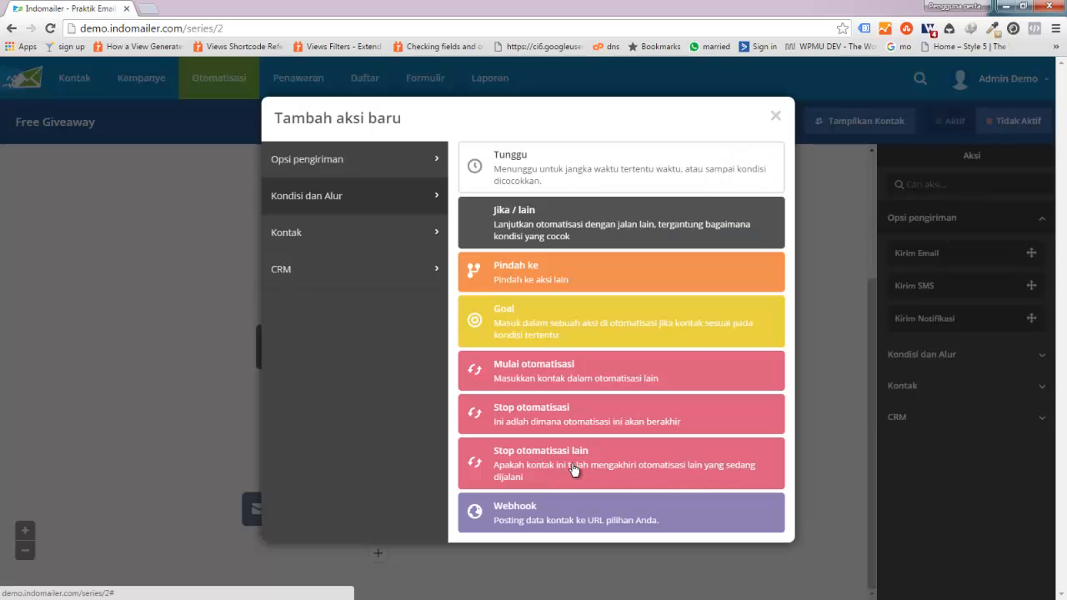
{"action": "left_click", "coordinate": [507, 167]}
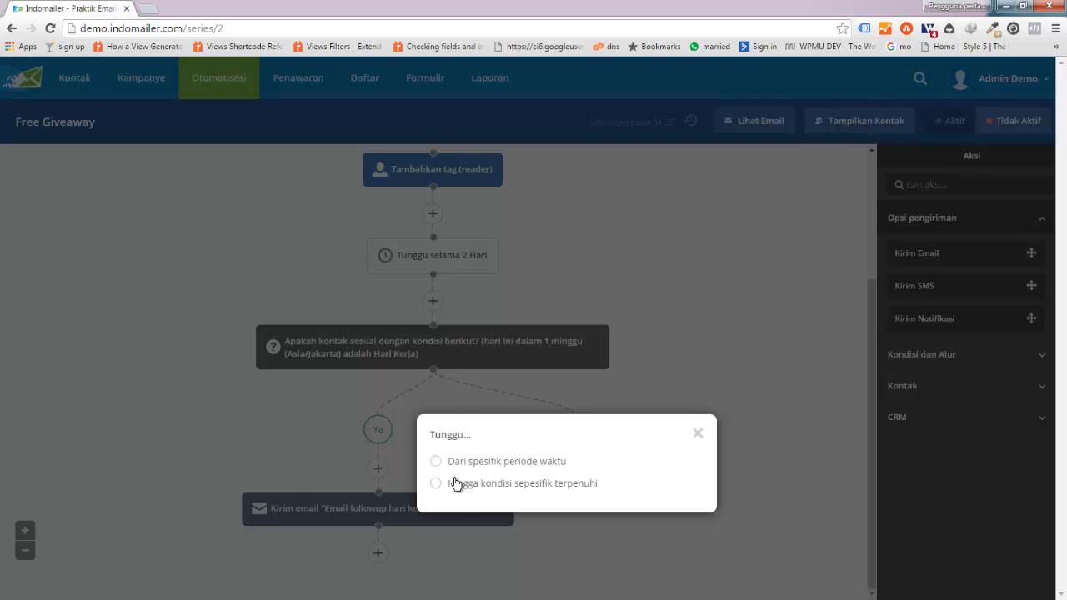
{"action": "left_click", "coordinate": [483, 480]}
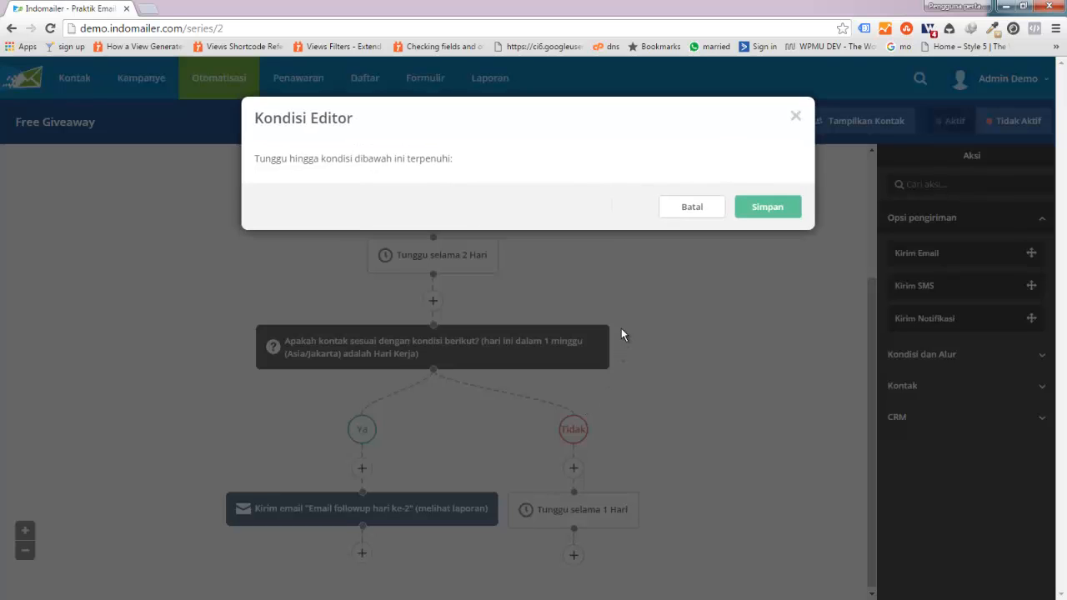
- Set the wait condition to "Hari ini pada minggu (Zona waktu Kontak)" Bukan Akhir Pekan and save it without a time limit
{"action": "left_click", "coordinate": [431, 196]}
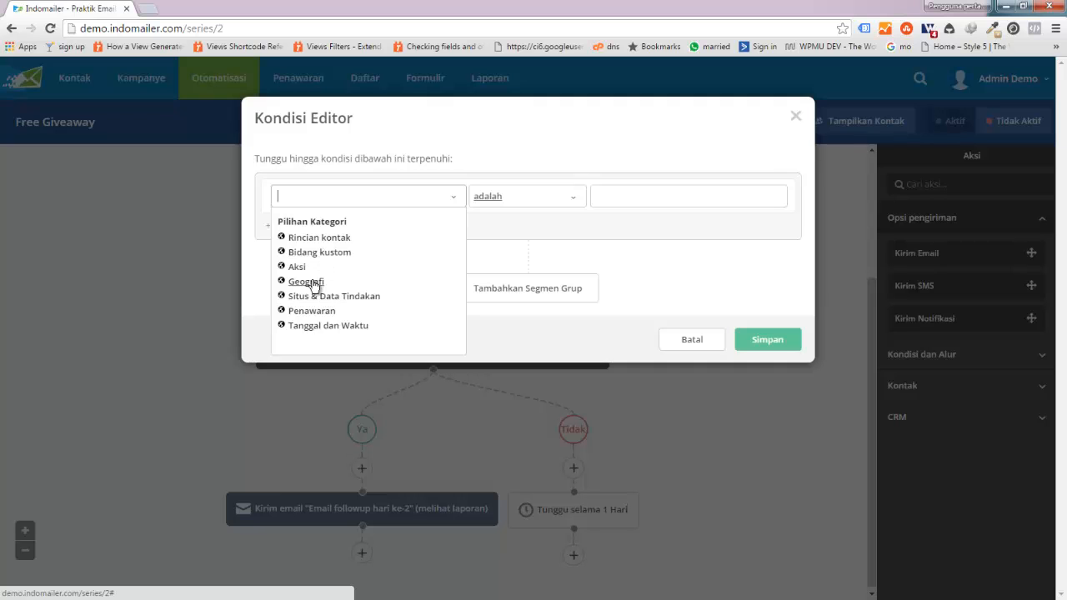
{"action": "left_click", "coordinate": [307, 326]}
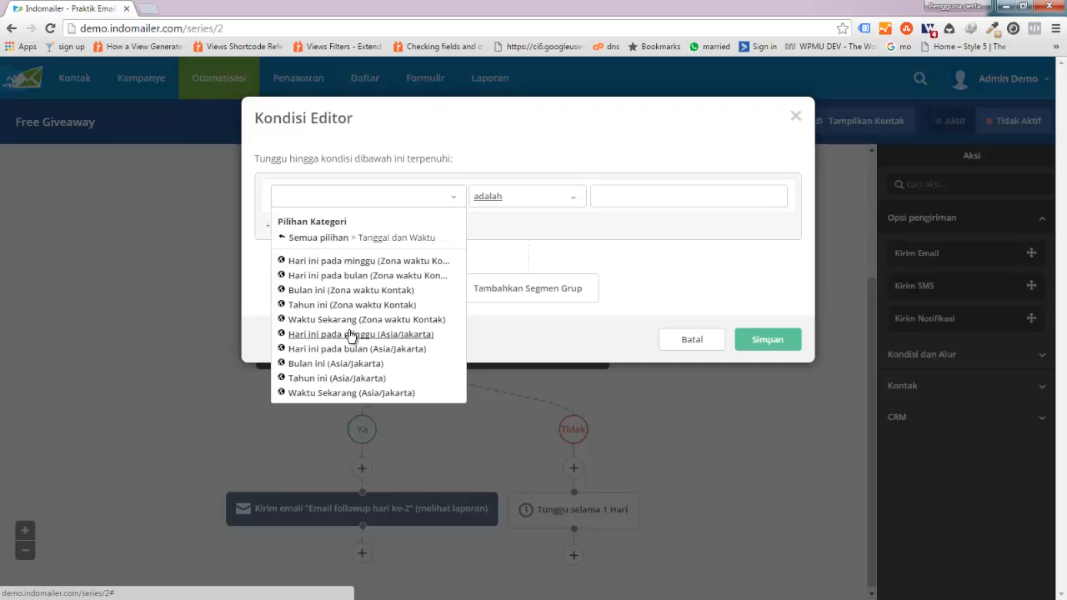
{"action": "left_click", "coordinate": [343, 265]}
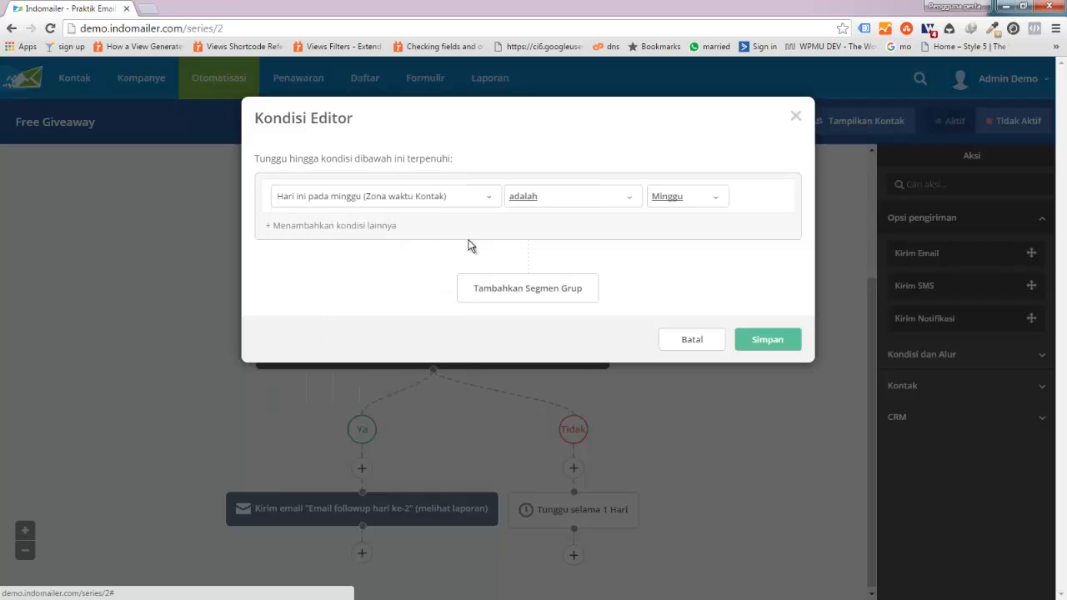
{"action": "left_click", "coordinate": [602, 198]}
{"action": "left_click", "coordinate": [532, 235]}
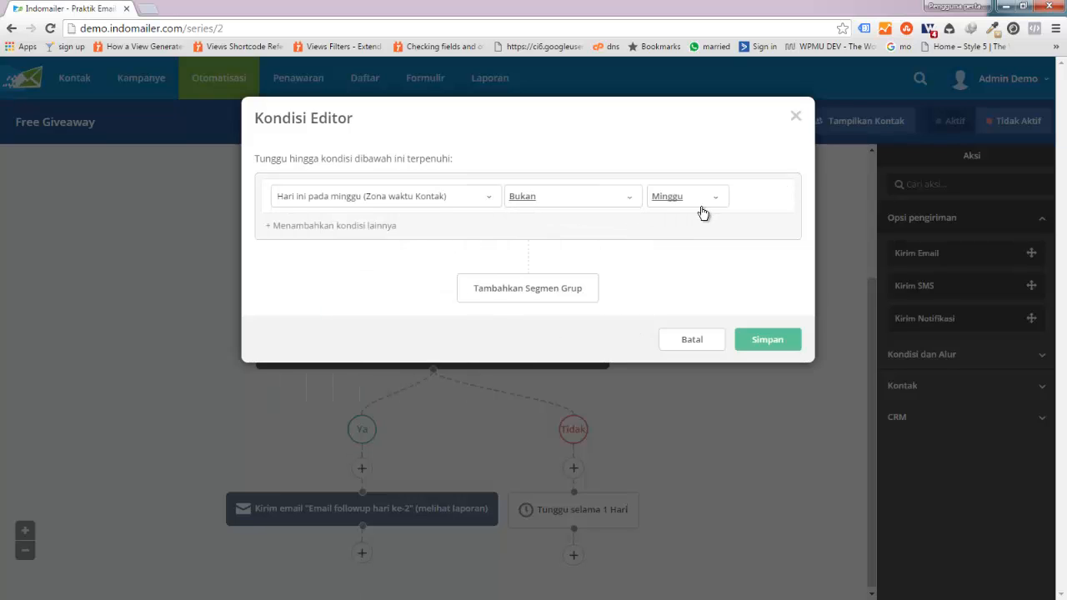
{"action": "left_click", "coordinate": [709, 204]}
{"action": "left_click", "coordinate": [694, 233]}
{"action": "left_click", "coordinate": [760, 337]}
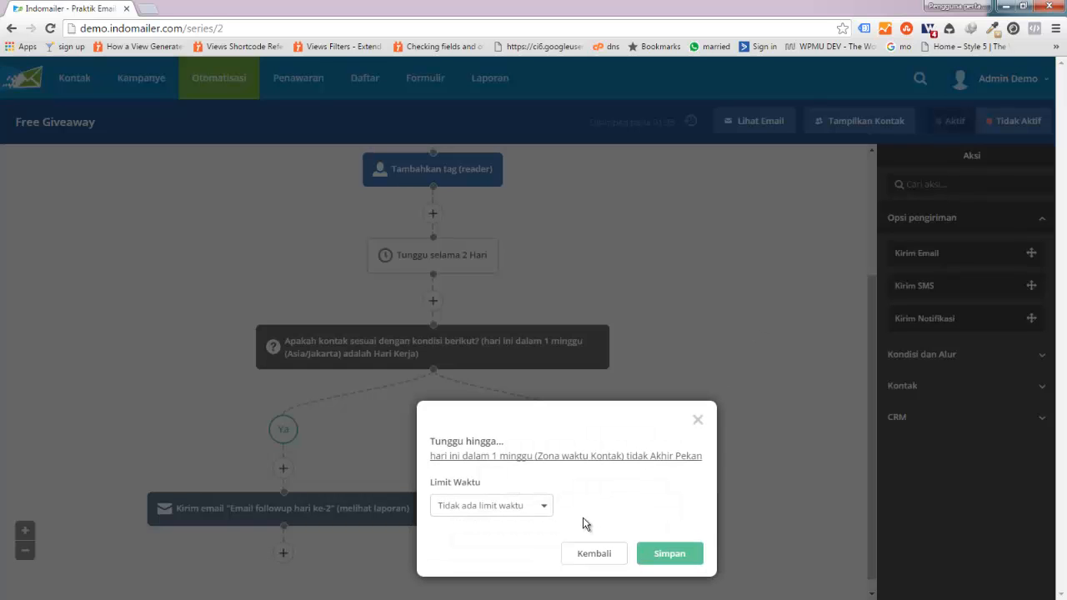
{"action": "left_click", "coordinate": [665, 555]}
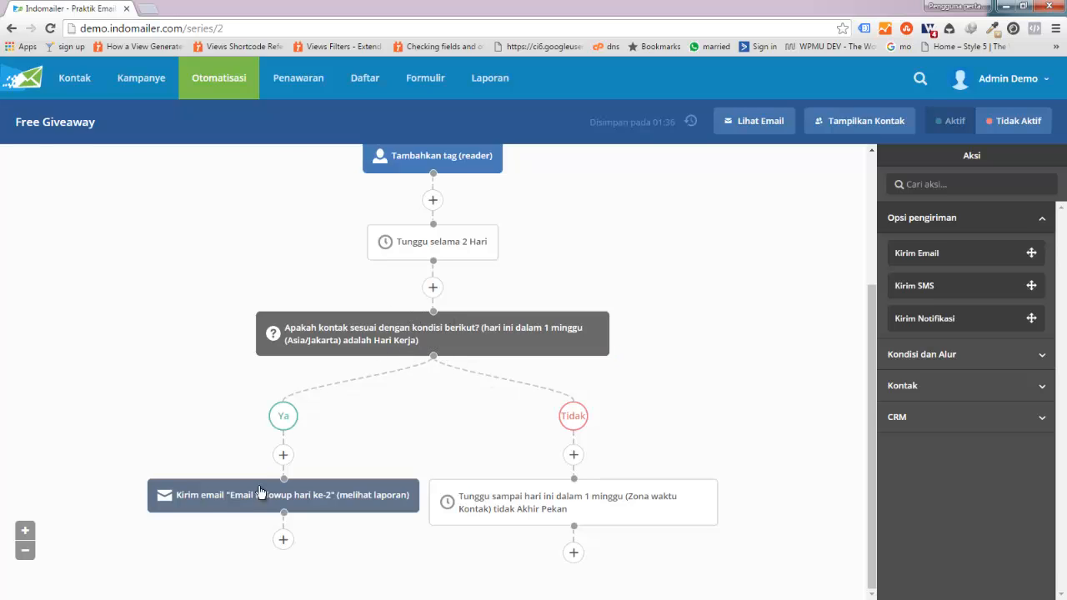
{"action": "mouse_move", "coordinate": [571, 561]}
{"action": "left_mouse_down"}
{"action": "mouse_move", "coordinate": [428, 564]}
{"action": "mouse_move", "coordinate": [400, 535]}
{"action": "mouse_move", "coordinate": [578, 561]}
{"action": "left_mouse_up"}
{"action": "left_click", "coordinate": [573, 553]}
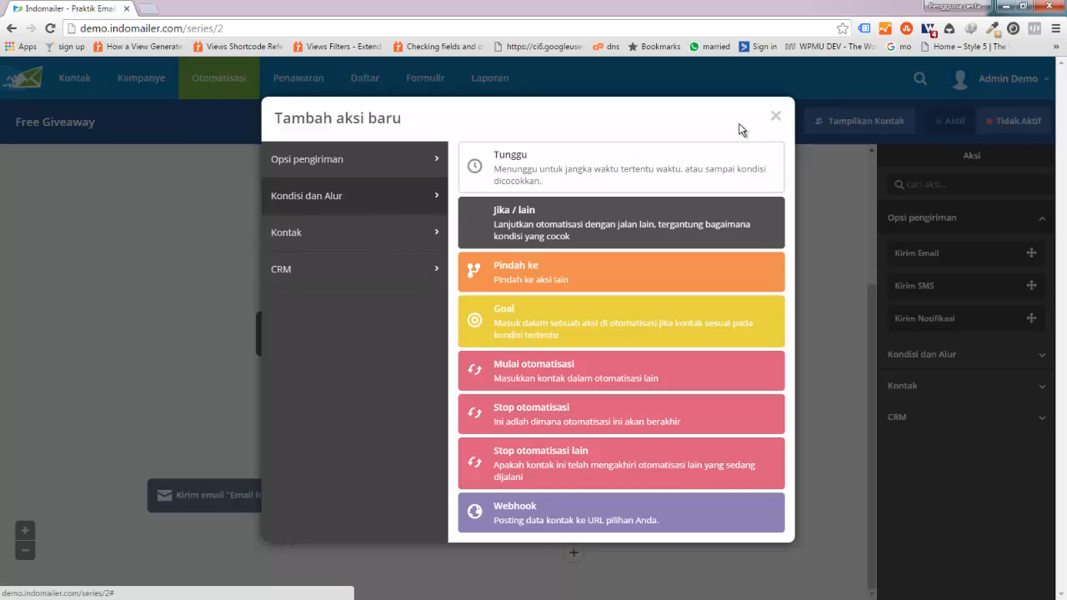
{"action": "left_click", "coordinate": [774, 118]}
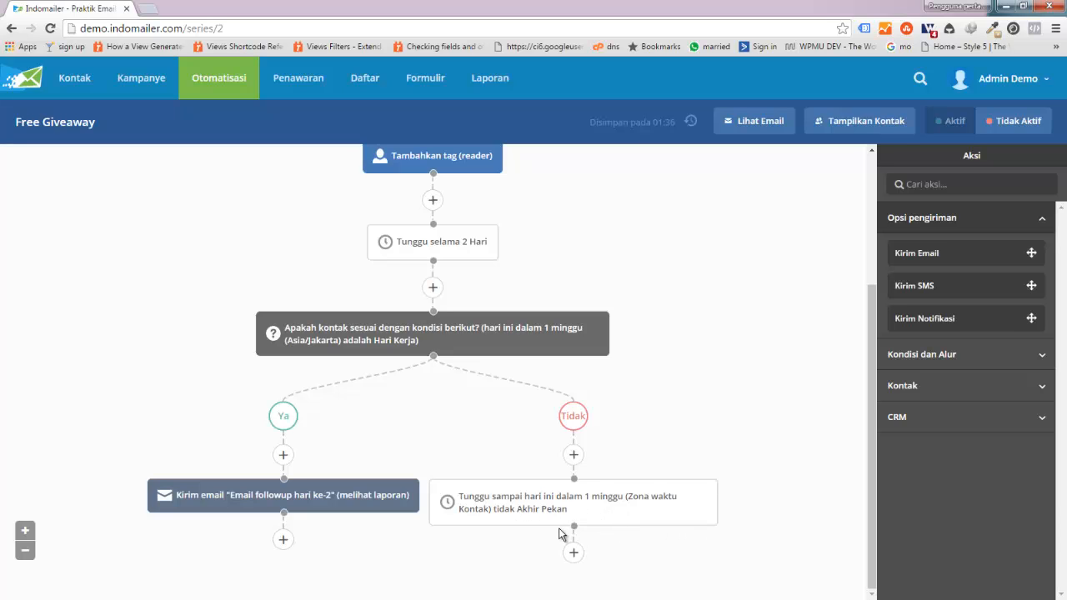
- Add a Kirim Email action after the Tidak branch's wait that sends "Email followup hari ke-2" and save it
{"action": "left_click", "coordinate": [573, 553]}
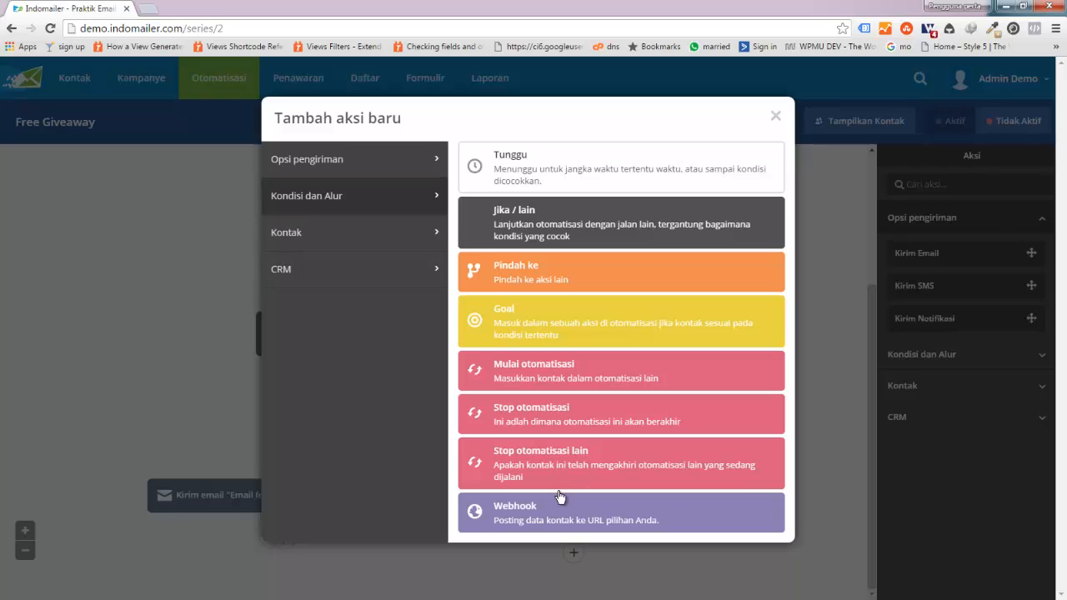
{"action": "left_click", "coordinate": [360, 168]}
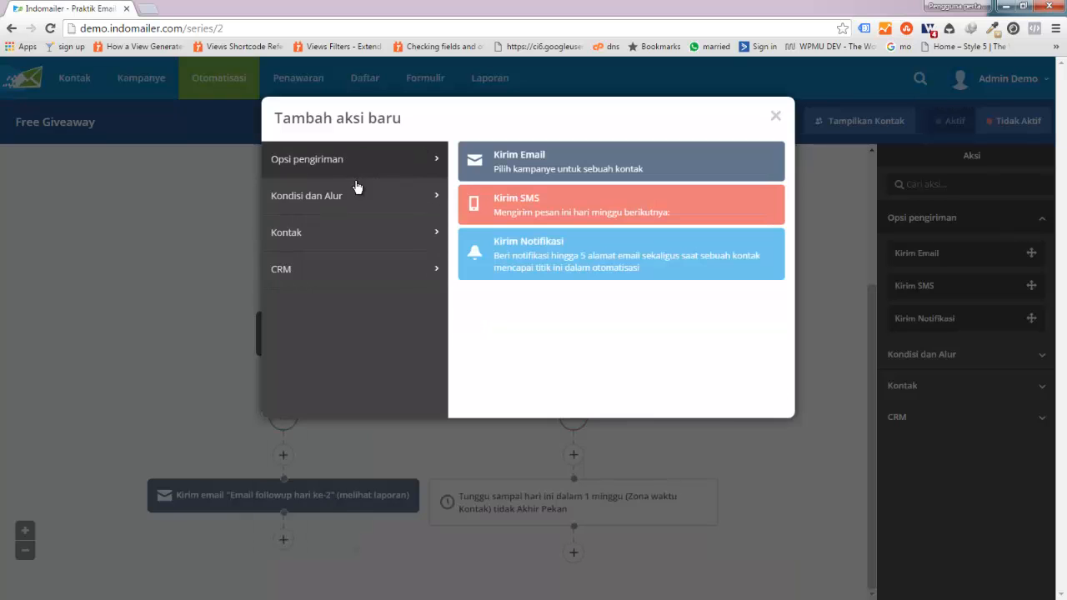
{"action": "left_click", "coordinate": [519, 165]}
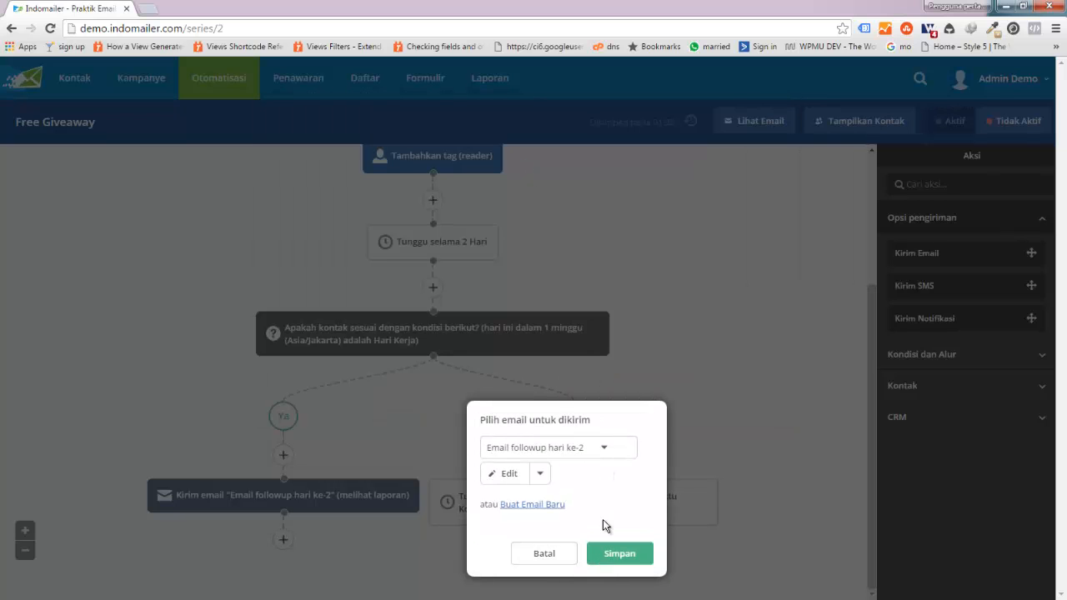
{"action": "left_click", "coordinate": [614, 453]}
{"action": "left_click", "coordinate": [618, 455]}
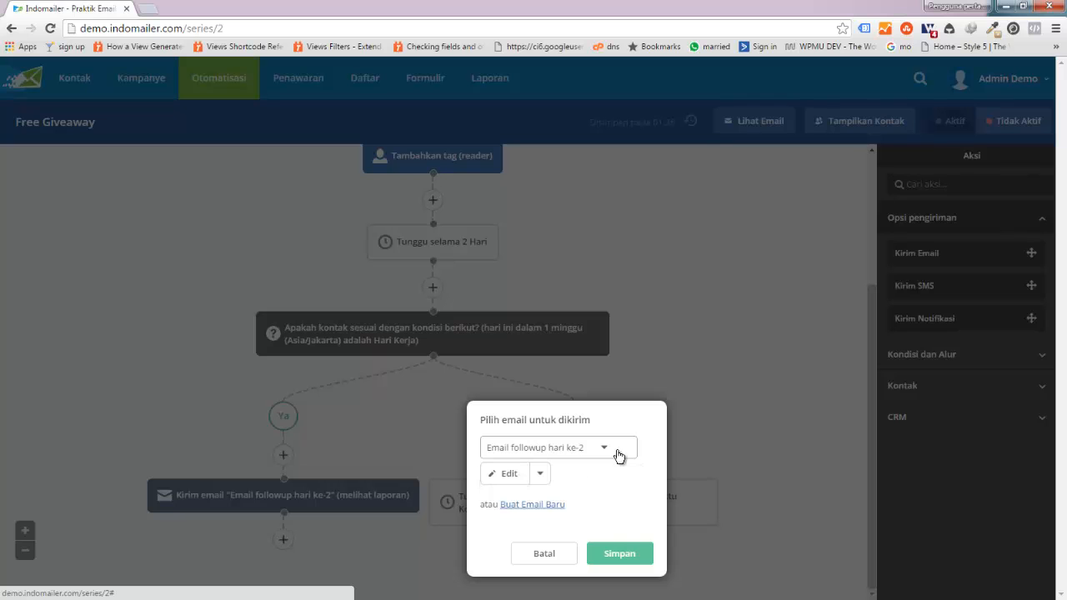
{"action": "left_click", "coordinate": [597, 554]}
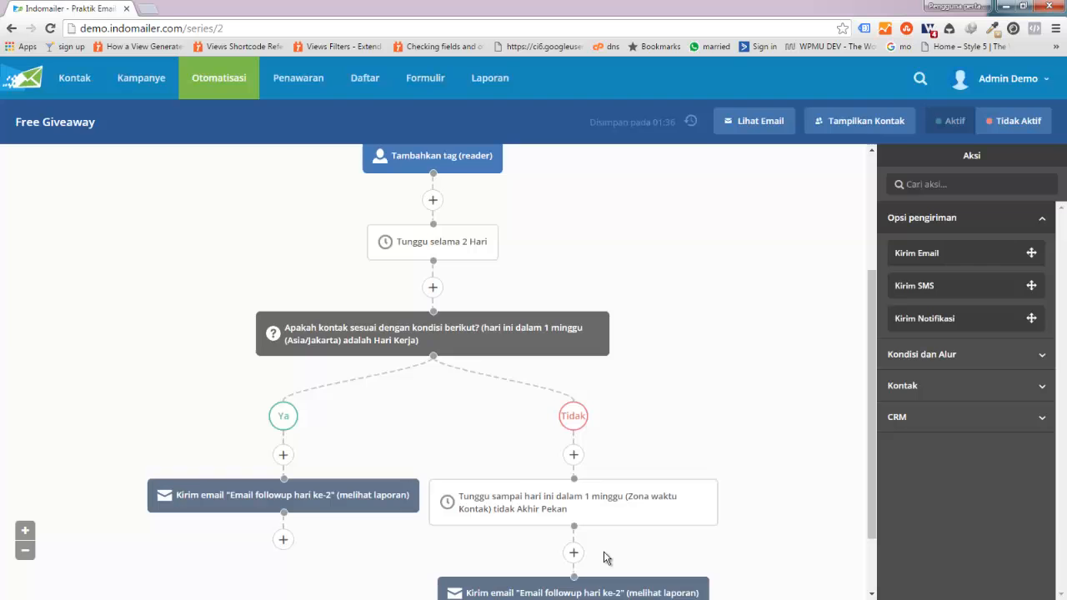
{"action": "scroll", "coordinate": [629, 488], "scroll_direction": "down", "scroll_amount": 1}
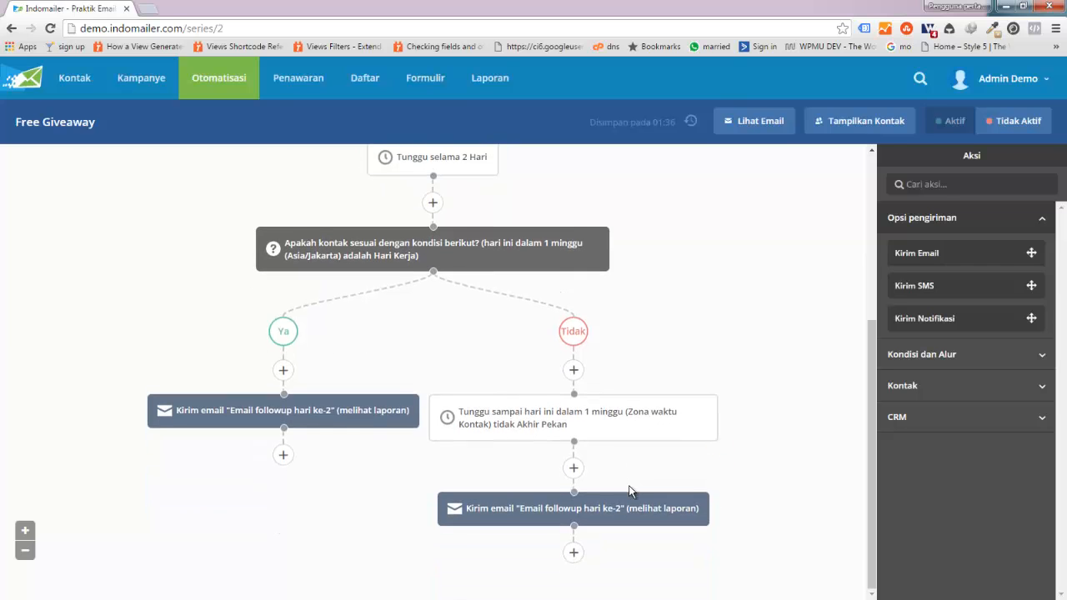
{"action": "mouse_move", "coordinate": [626, 439]}
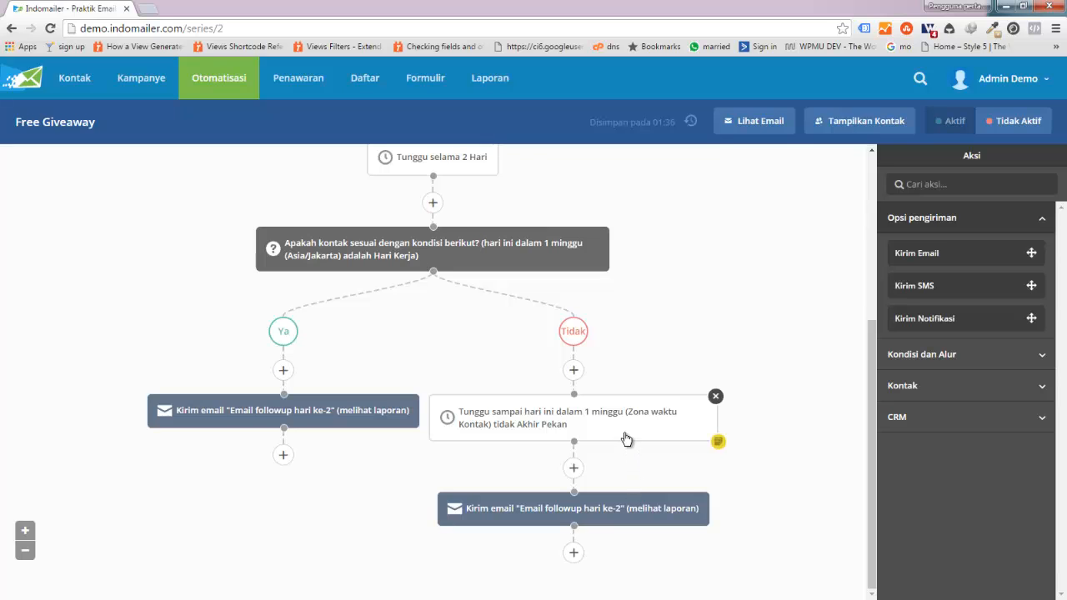
{"action": "scroll", "coordinate": [627, 439], "scroll_direction": "up", "scroll_amount": 3}
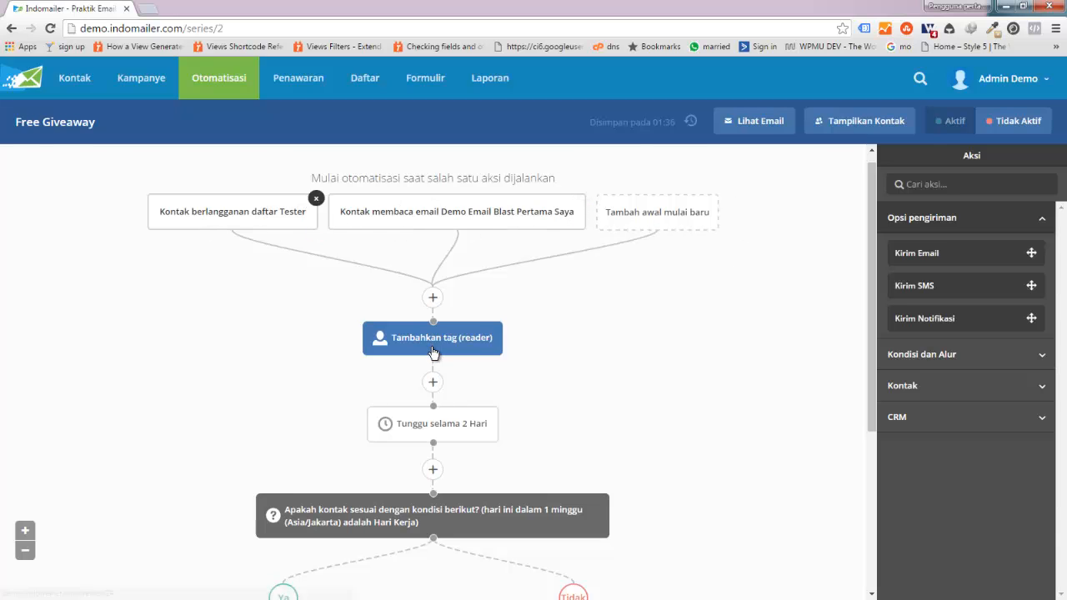
{"action": "scroll", "coordinate": [567, 338], "scroll_direction": "down", "scroll_amount": 2}
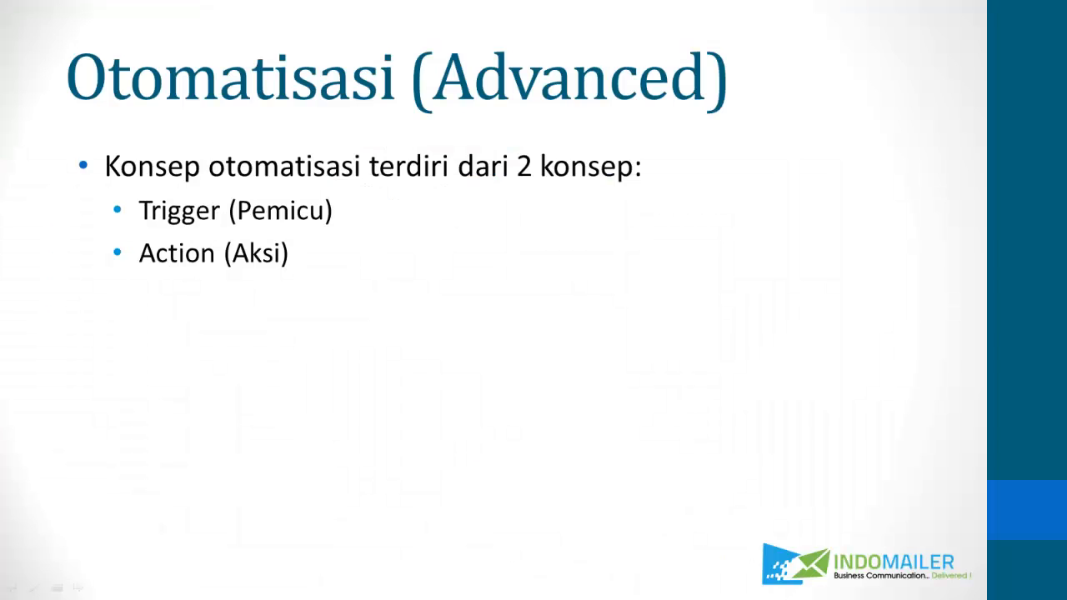
{"action": "key", "text": "Right"}
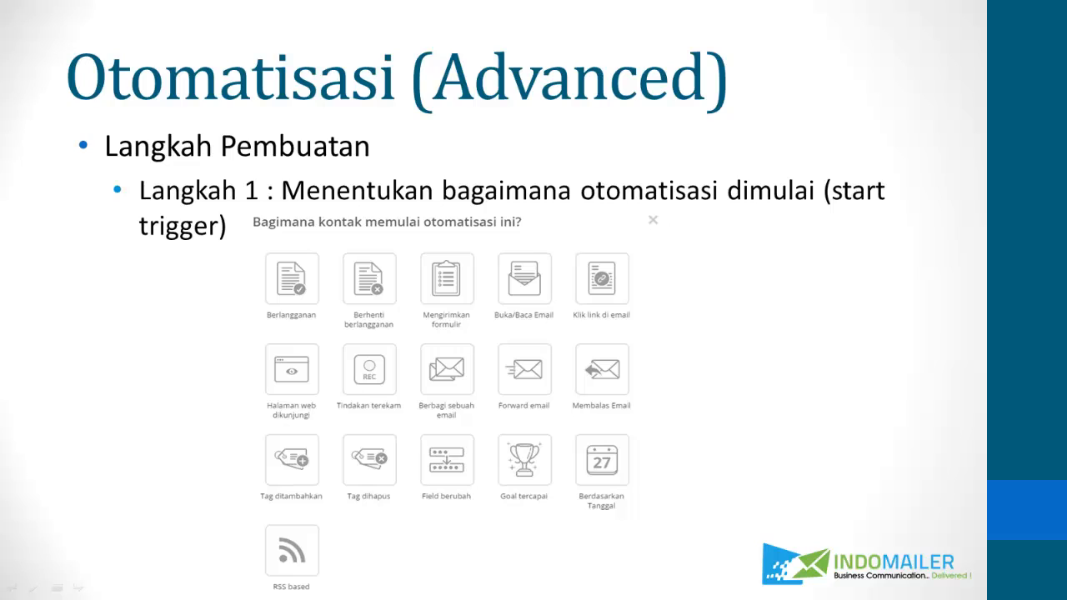
{"action": "key", "text": "Right"}
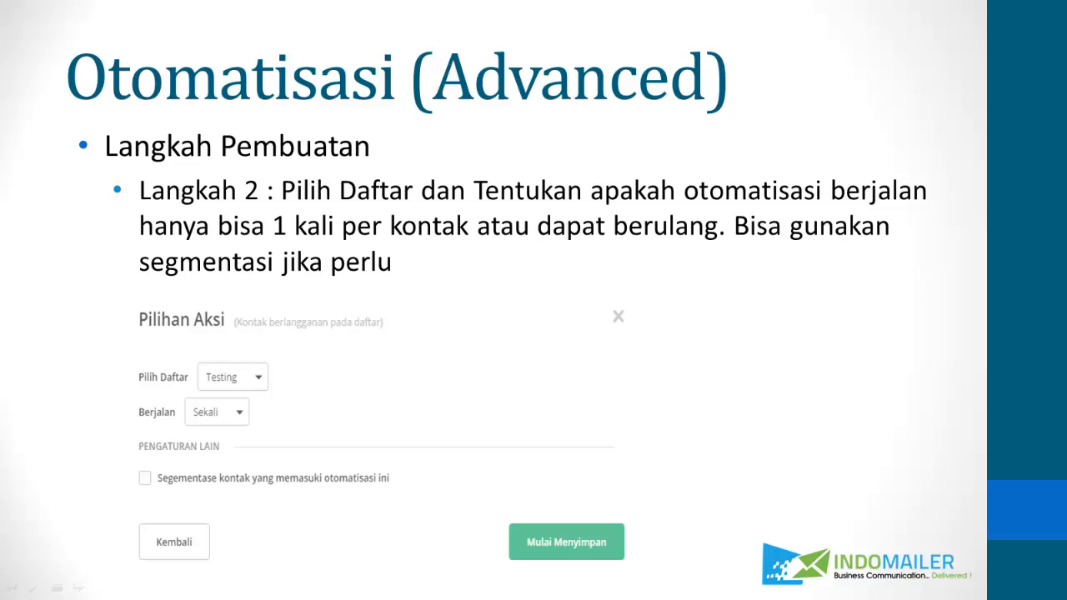
{"action": "key", "text": "Right"}
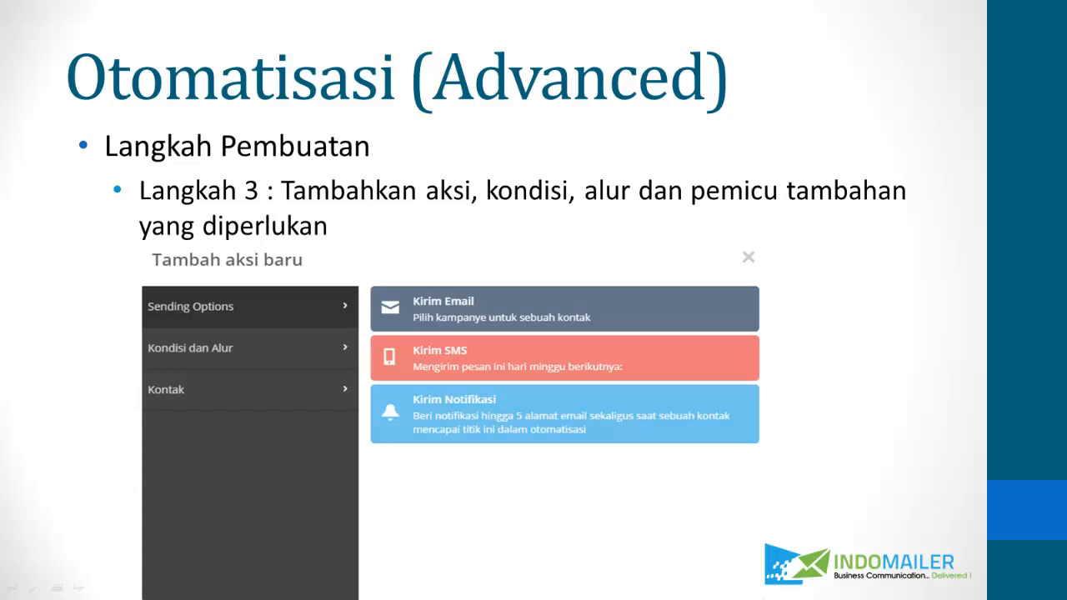
{"action": "key", "text": "Right"}
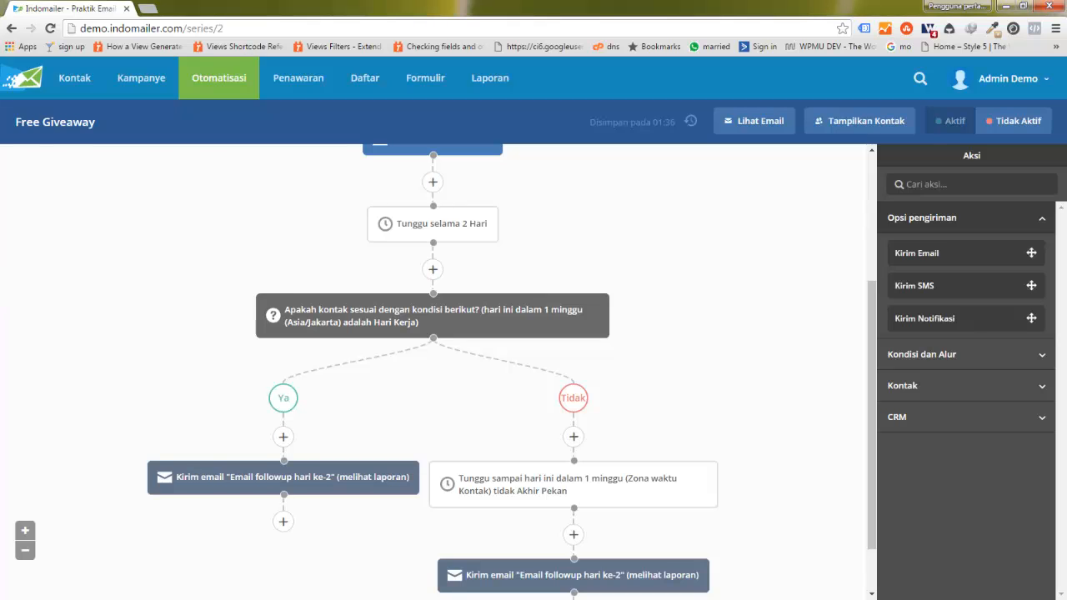
- Review the Opsi pengiriman and Kondisi dan Alur actions available for insertion after the Tidak branch's follow-up email
{"action": "scroll", "coordinate": [584, 541], "scroll_direction": "down", "scroll_amount": 1}
{"action": "left_click", "coordinate": [574, 550]}
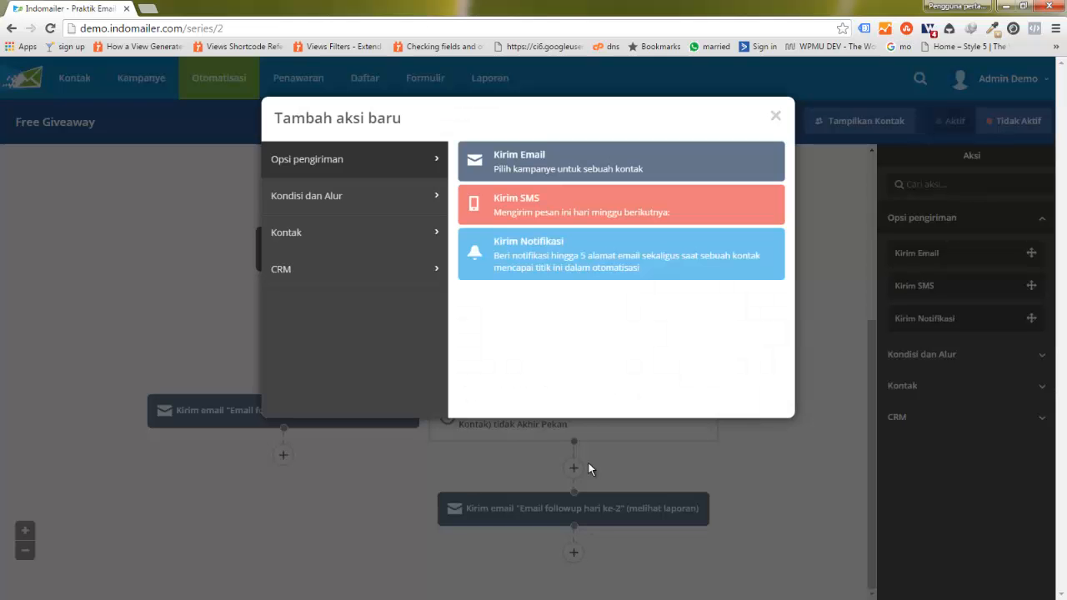
{"action": "left_click", "coordinate": [358, 201]}
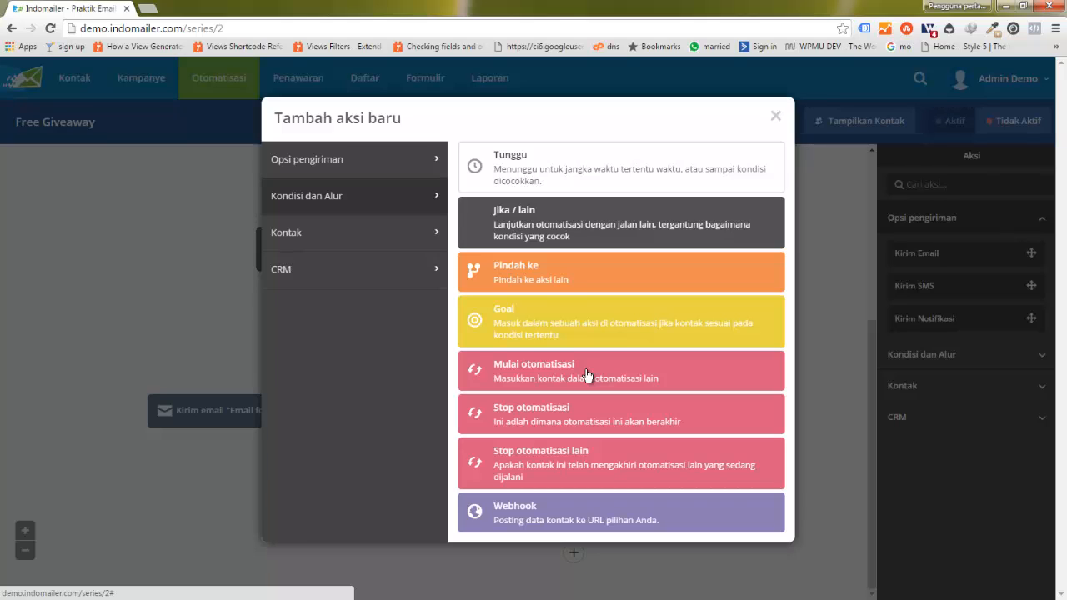
{"action": "left_click", "coordinate": [344, 170]}
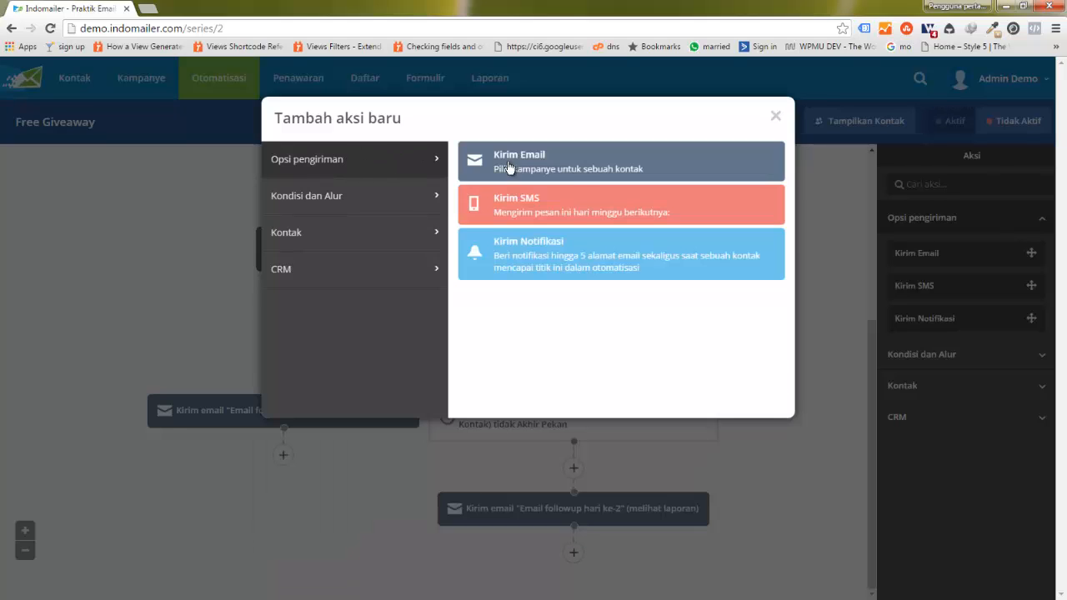
{"action": "left_click", "coordinate": [341, 203]}
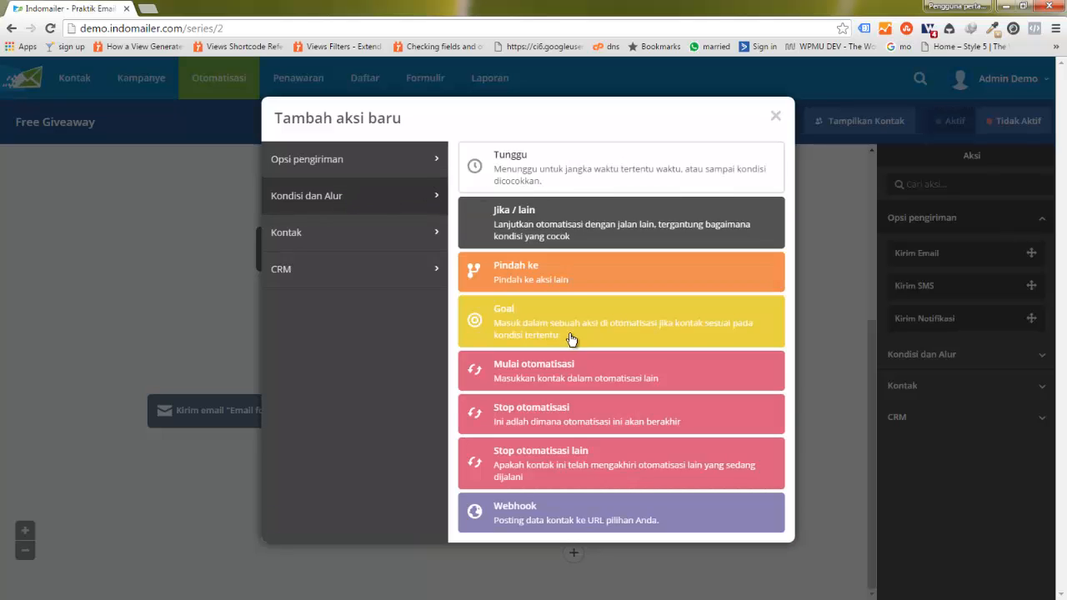